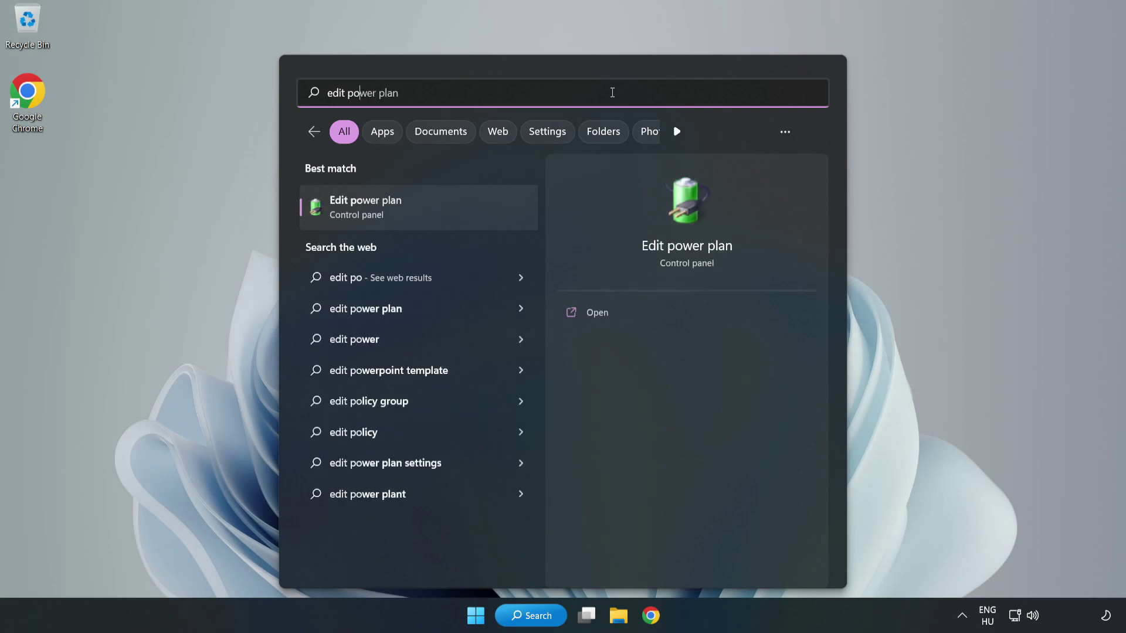
- Open the Edit power plan settings, activate the High performance plan in Power Options, and close the window
{"action": "type", "text": "plan"}
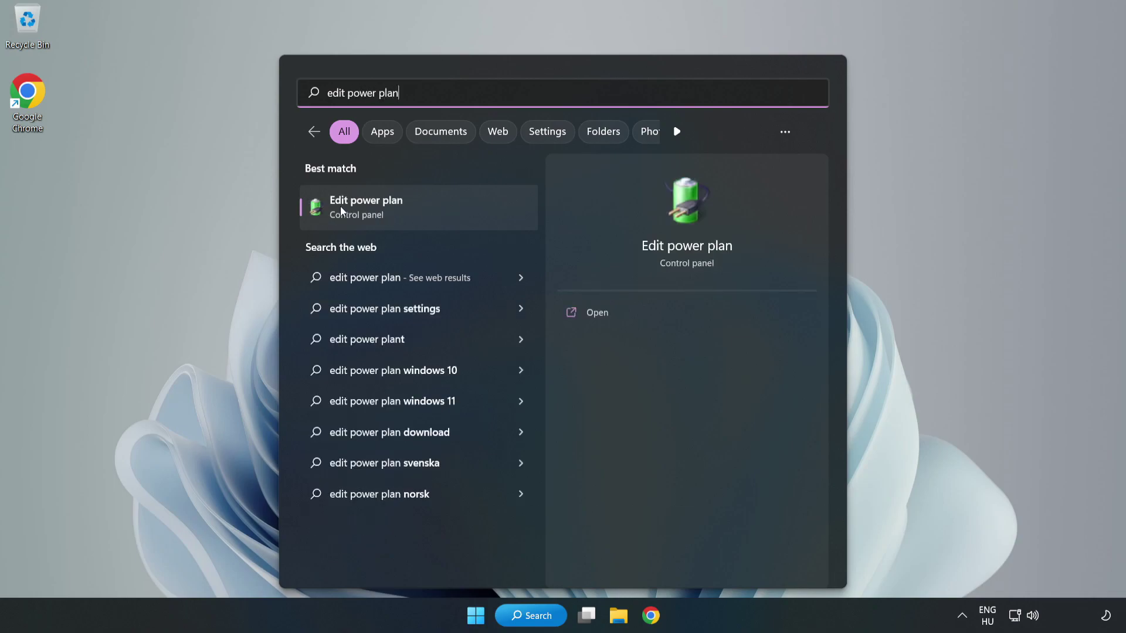
{"action": "left_click", "coordinate": [426, 212]}
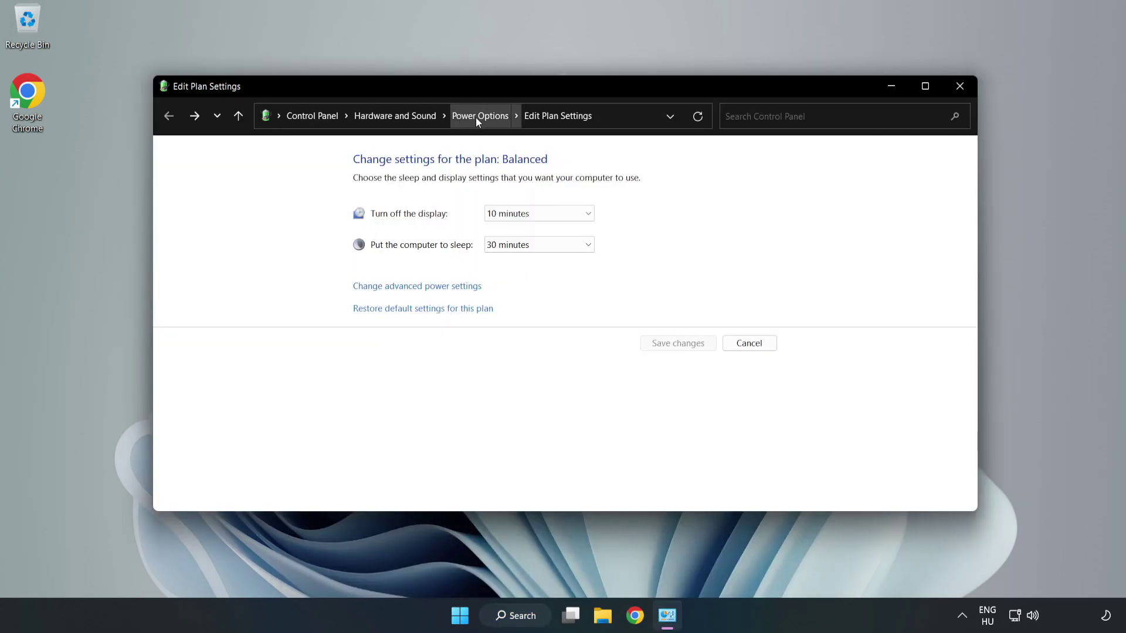
{"action": "left_click", "coordinate": [476, 117]}
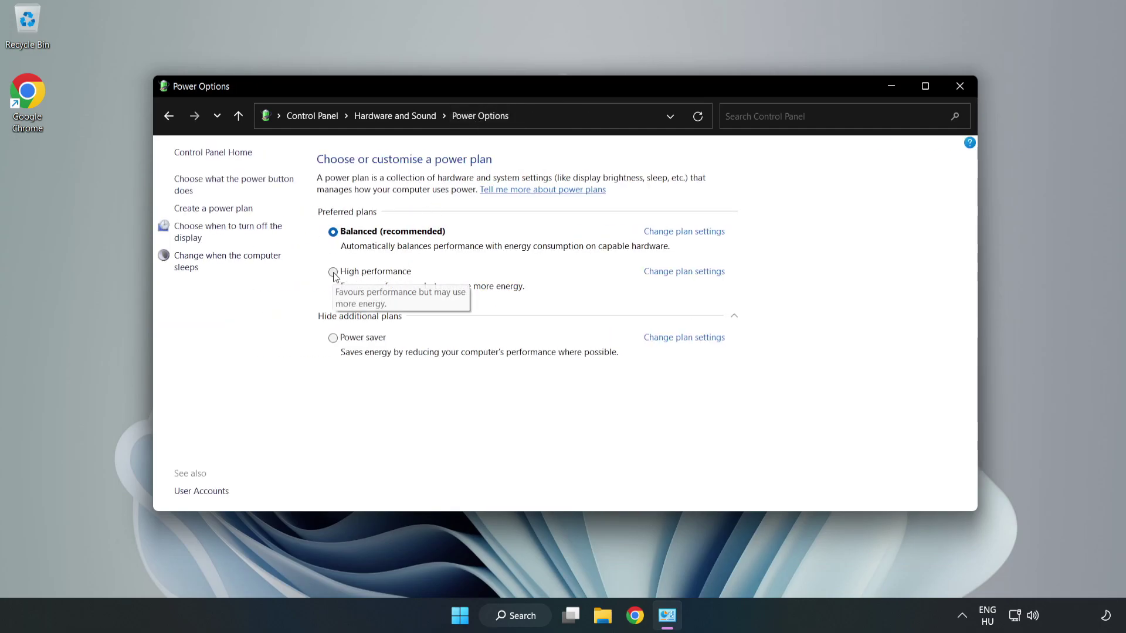
{"action": "left_click", "coordinate": [370, 276]}
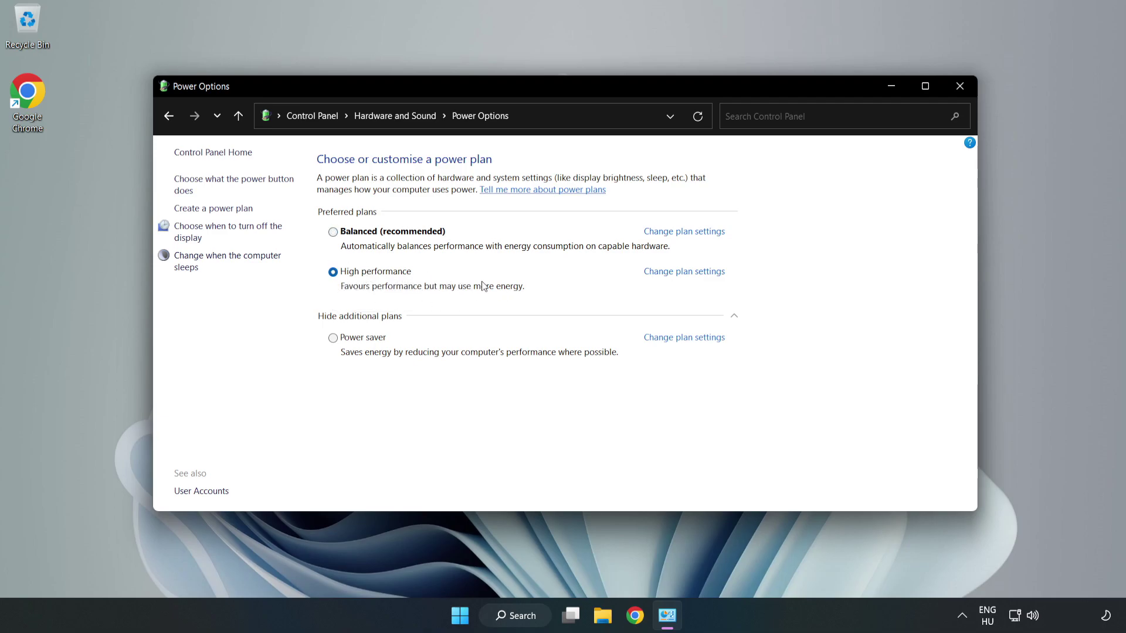
{"action": "left_click", "coordinate": [955, 89]}
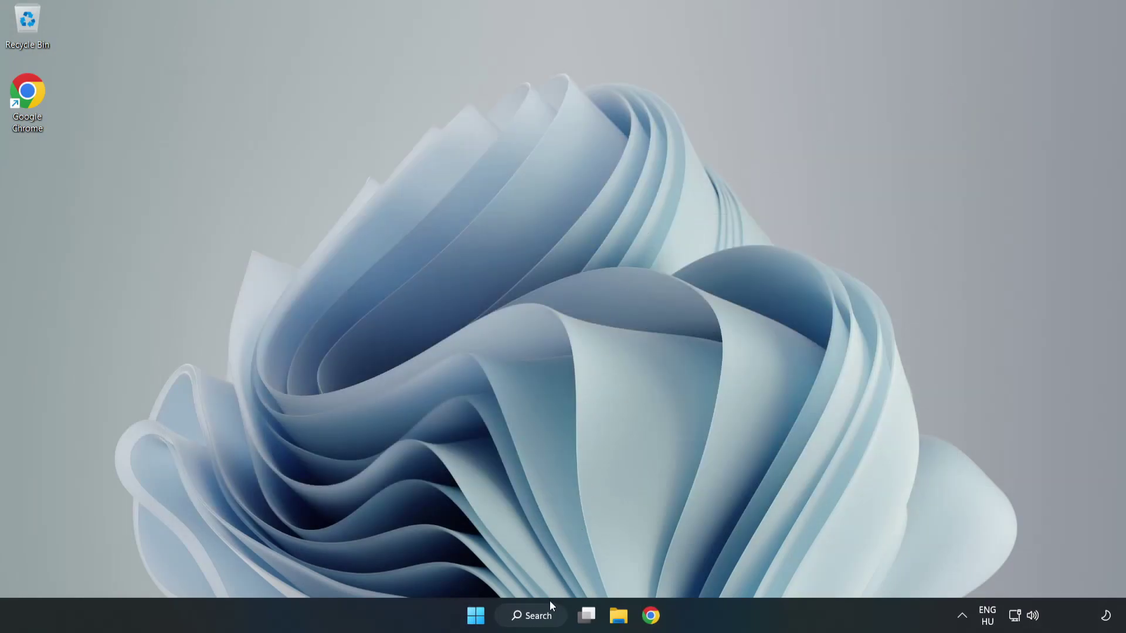
- Find and open Device Manager, and expand the display adapters category
{"action": "left_click", "coordinate": [547, 619]}
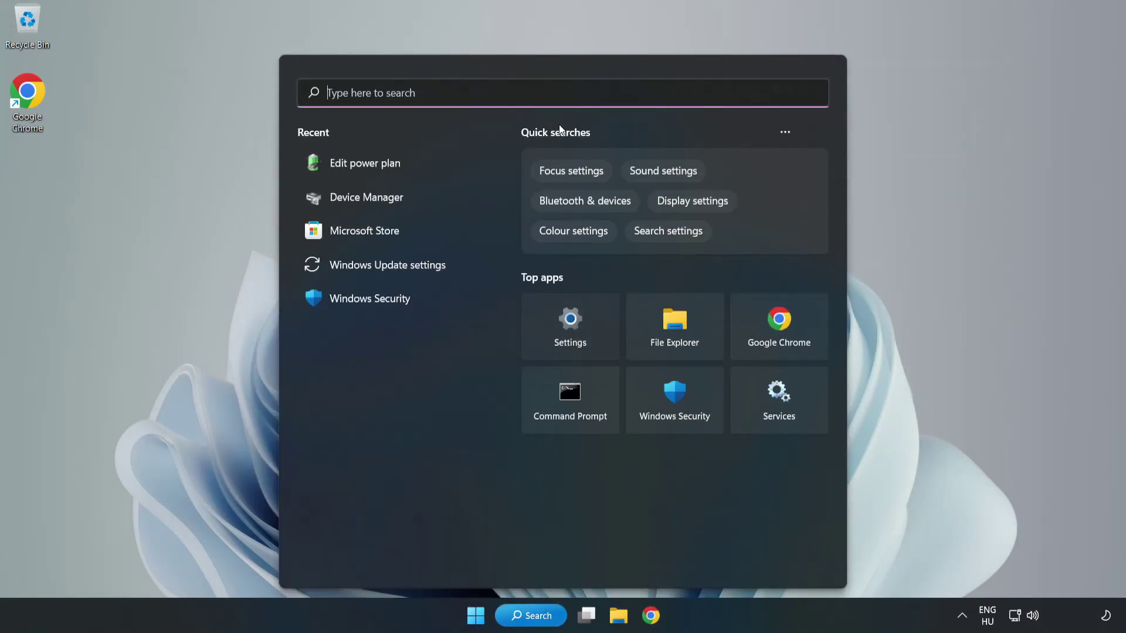
{"action": "type", "text": "device mana"}
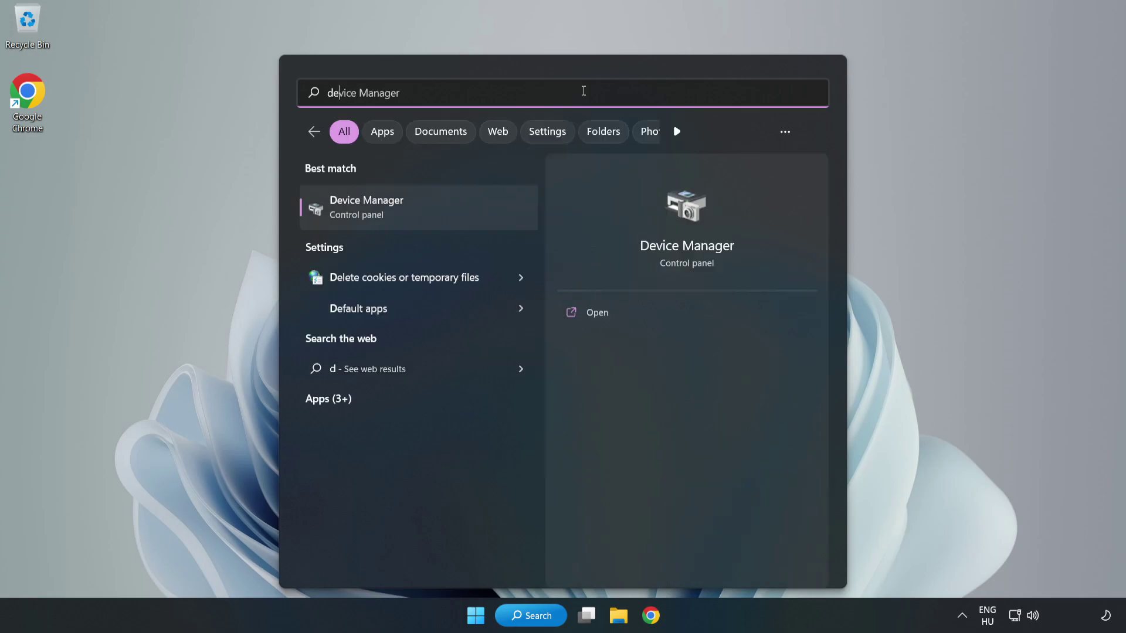
{"action": "type", "text": "ger"}
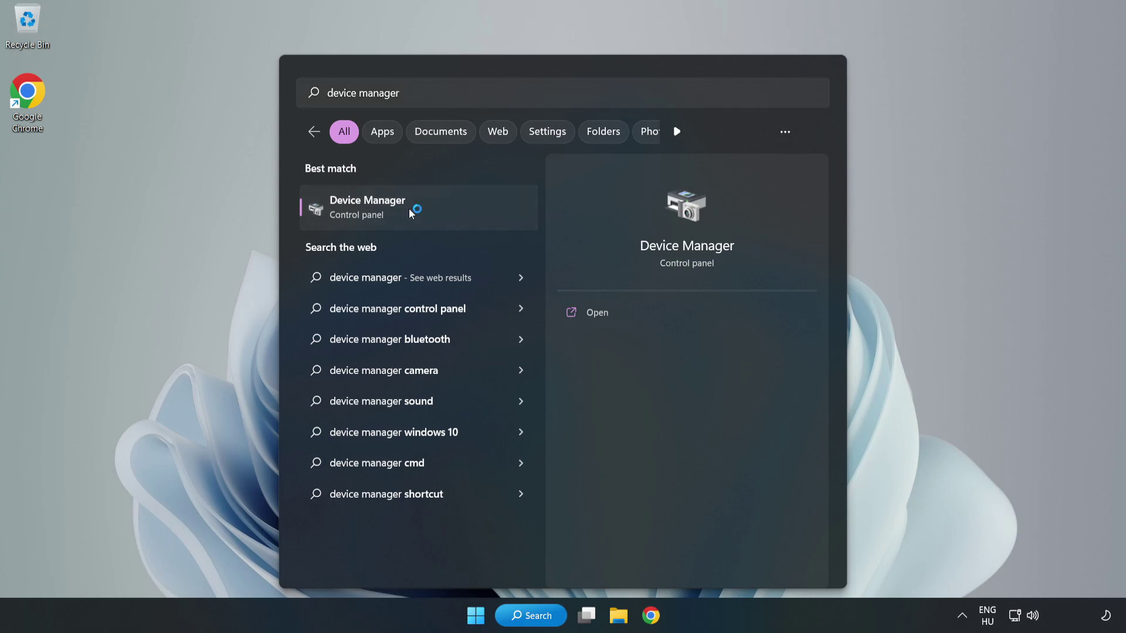
{"action": "left_click", "coordinate": [410, 211]}
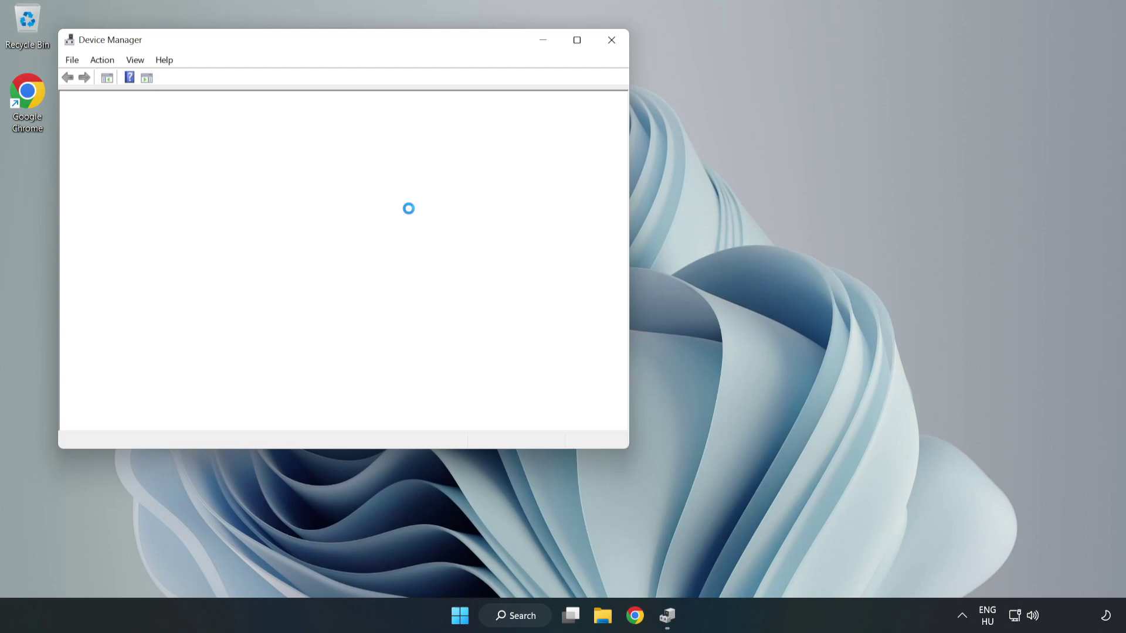
{"action": "left_click_drag", "start_coordinate": [310, 45], "coordinate": [520, 114]}
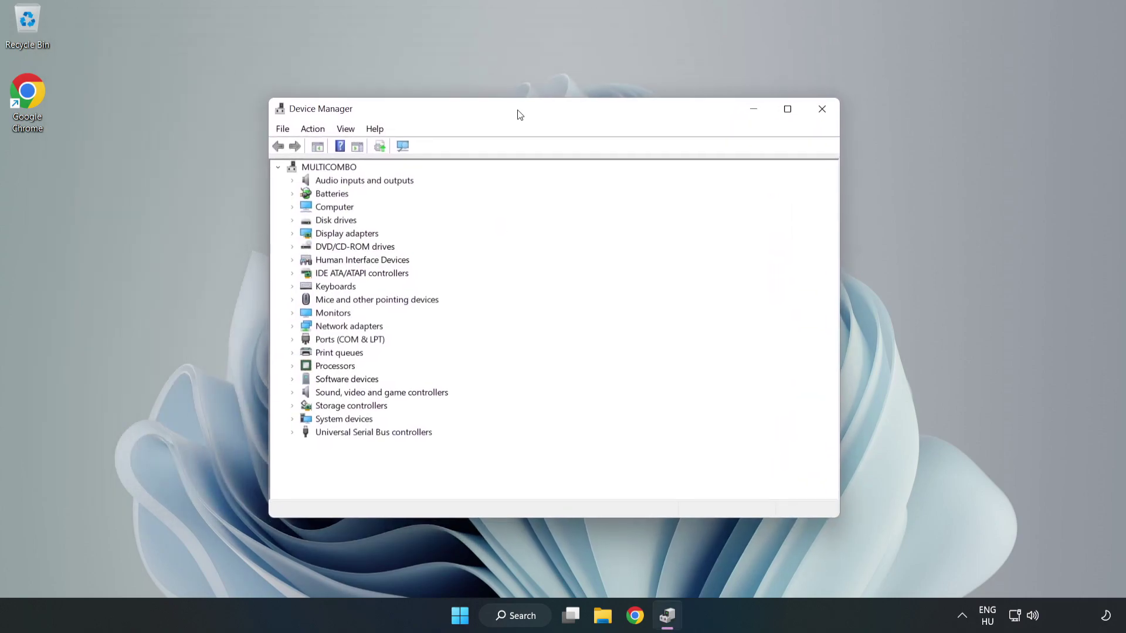
{"action": "left_click", "coordinate": [324, 233]}
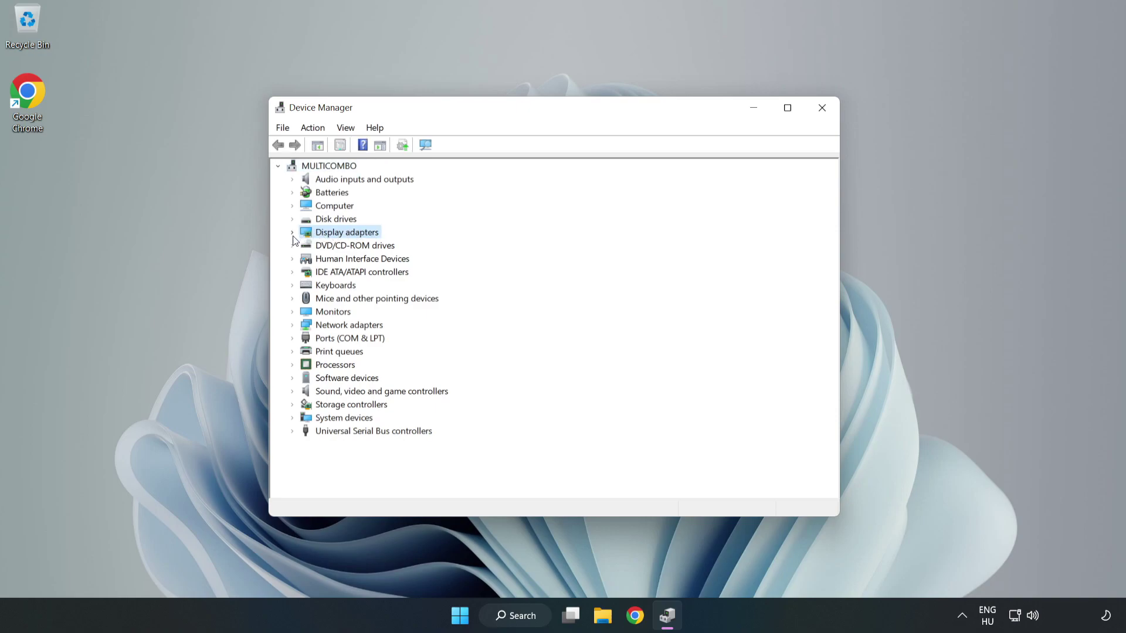
{"action": "left_click", "coordinate": [292, 234]}
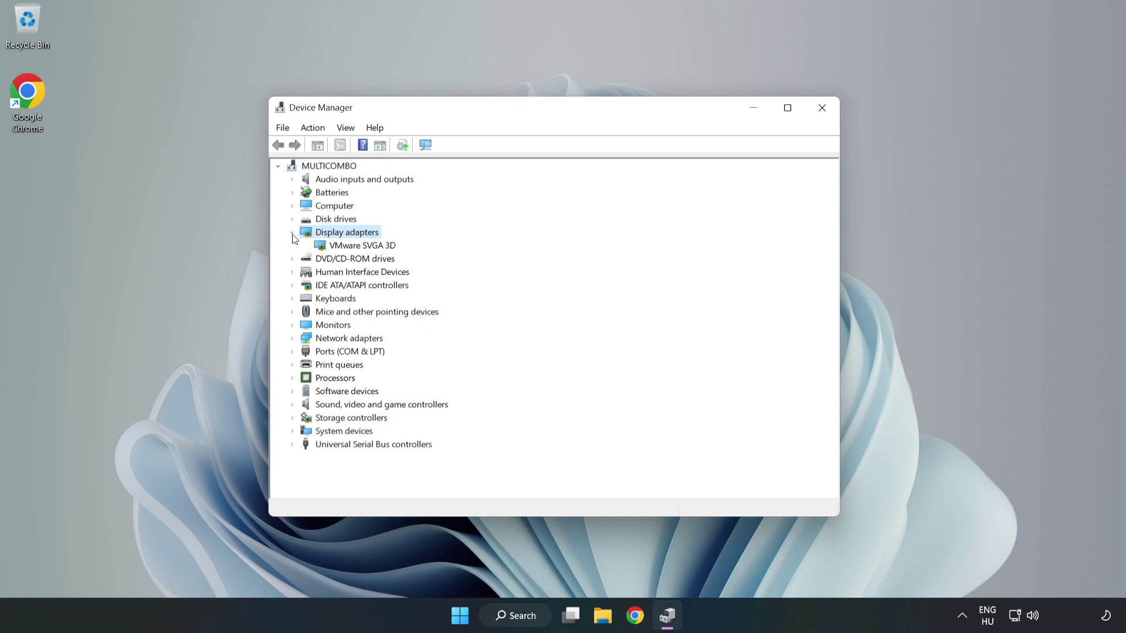
- Run an automatic driver search for the VMware SVGA 3D display adapter, and close Device Manager
{"action": "left_click", "coordinate": [328, 247]}
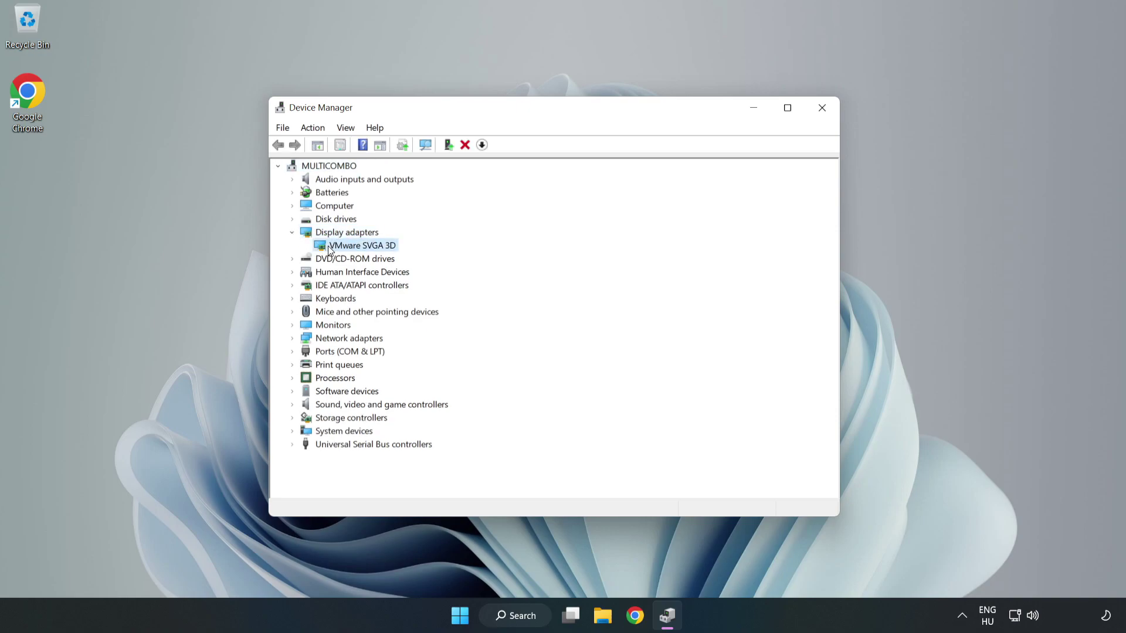
{"action": "right_click", "coordinate": [360, 247]}
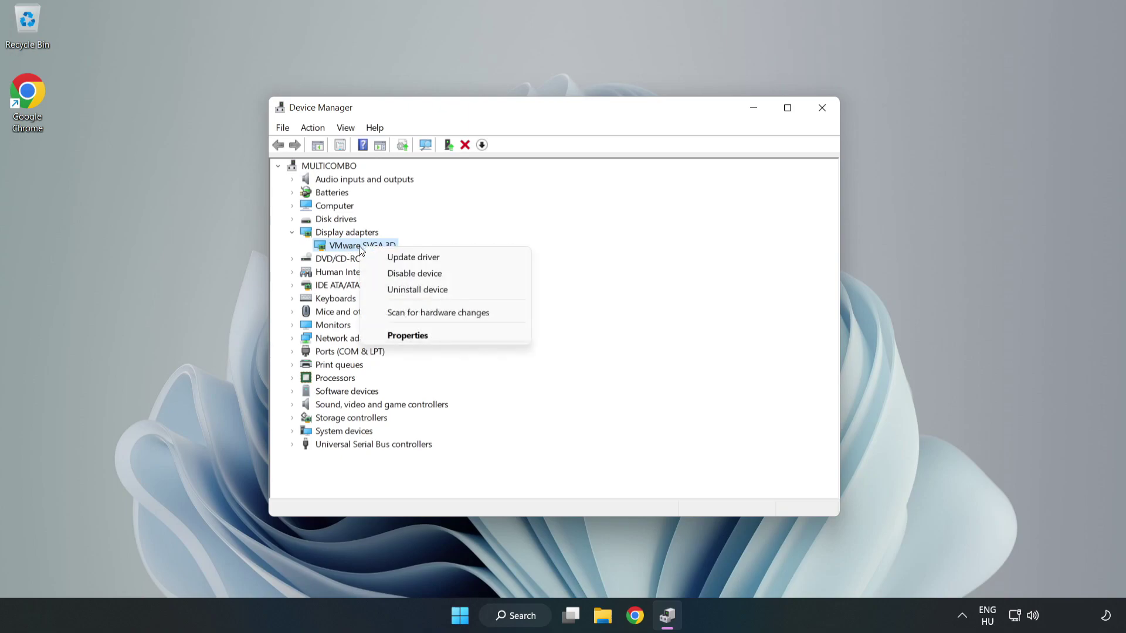
{"action": "left_click", "coordinate": [424, 264]}
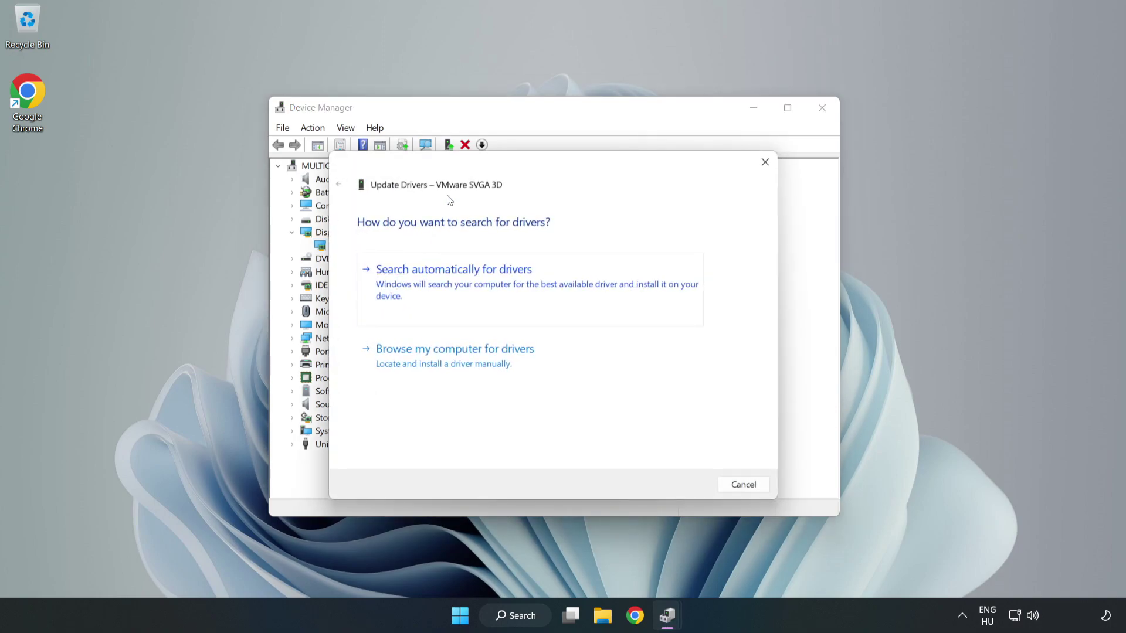
{"action": "left_click_drag", "start_coordinate": [458, 165], "coordinate": [467, 144]}
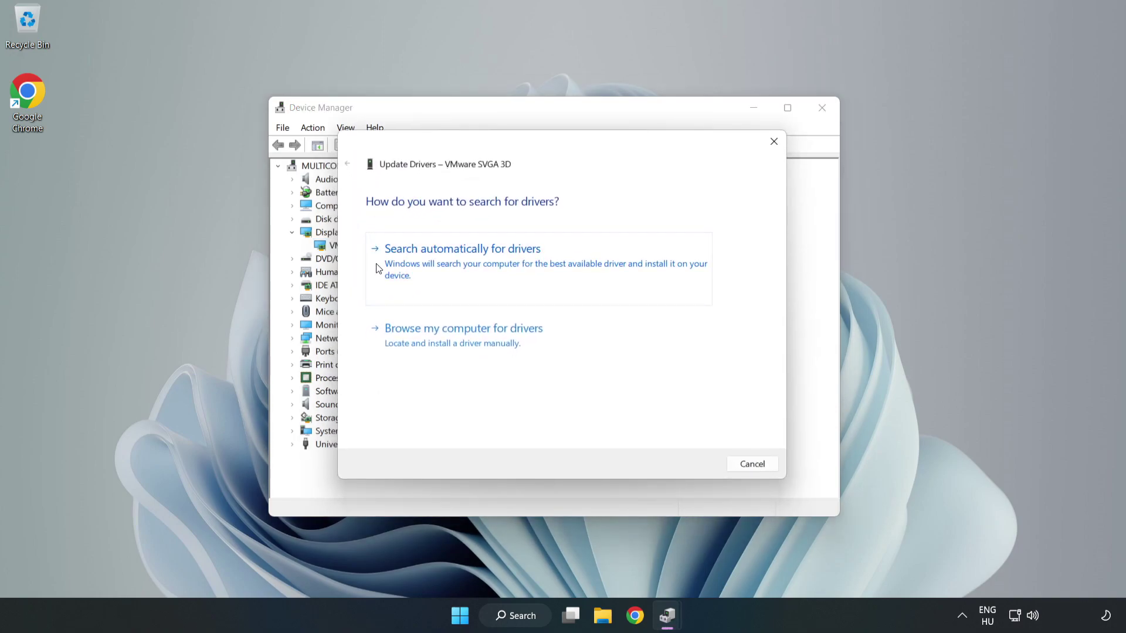
{"action": "left_click", "coordinate": [463, 265]}
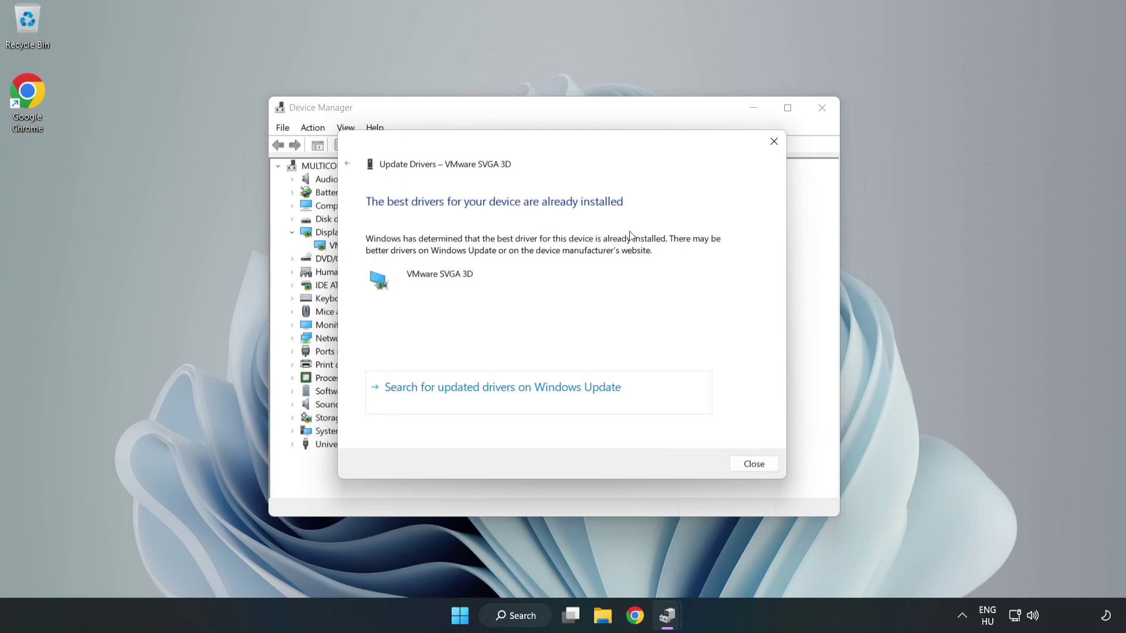
{"action": "left_click", "coordinate": [760, 466]}
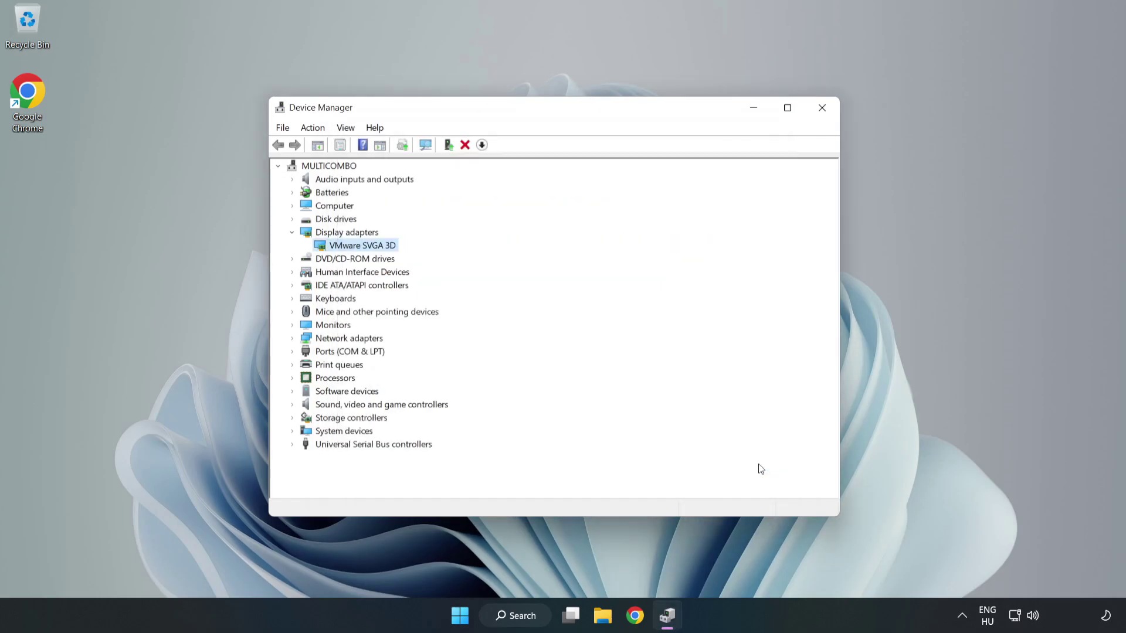
{"action": "left_click", "coordinate": [823, 108]}
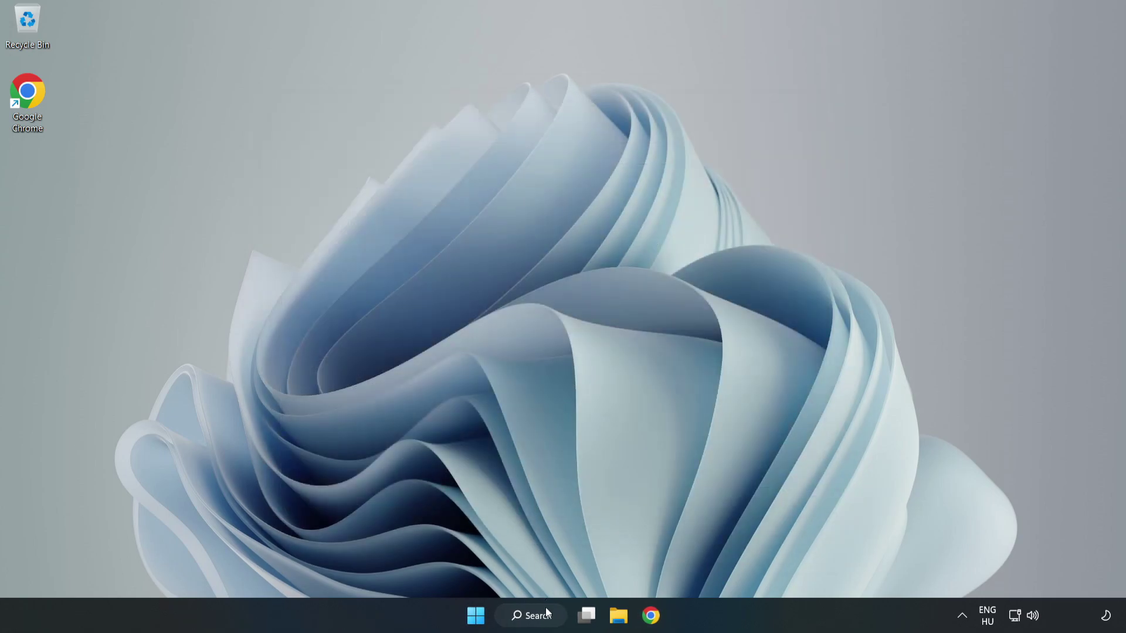
- Search Windows for "game mode settings" and open the Game Mode settings page
{"action": "left_click", "coordinate": [546, 623]}
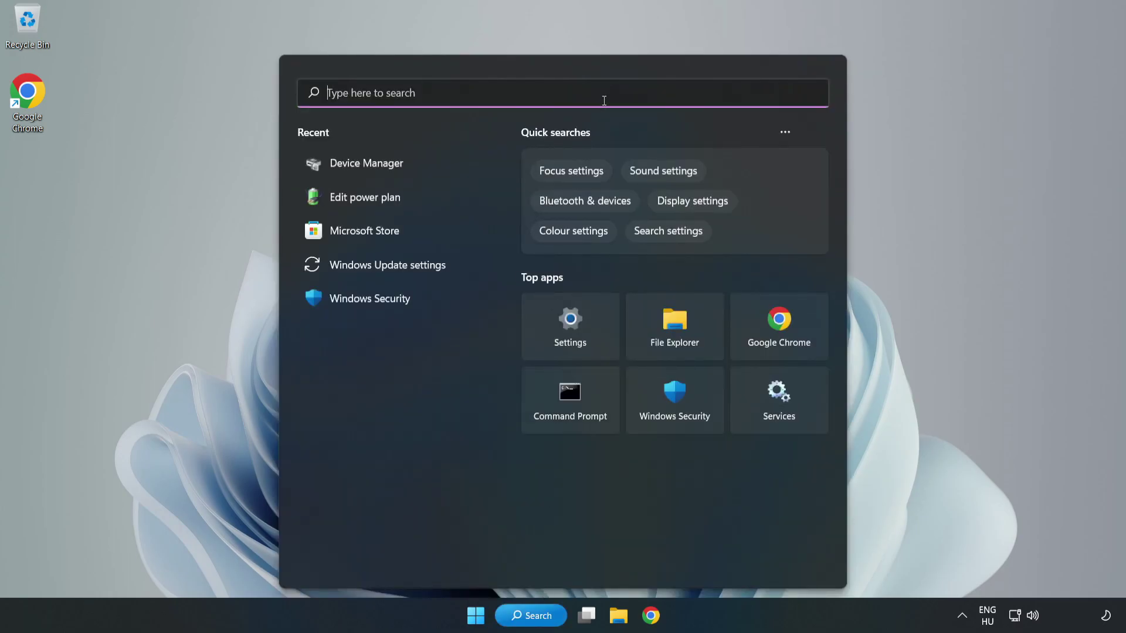
{"action": "type", "text": "game m"}
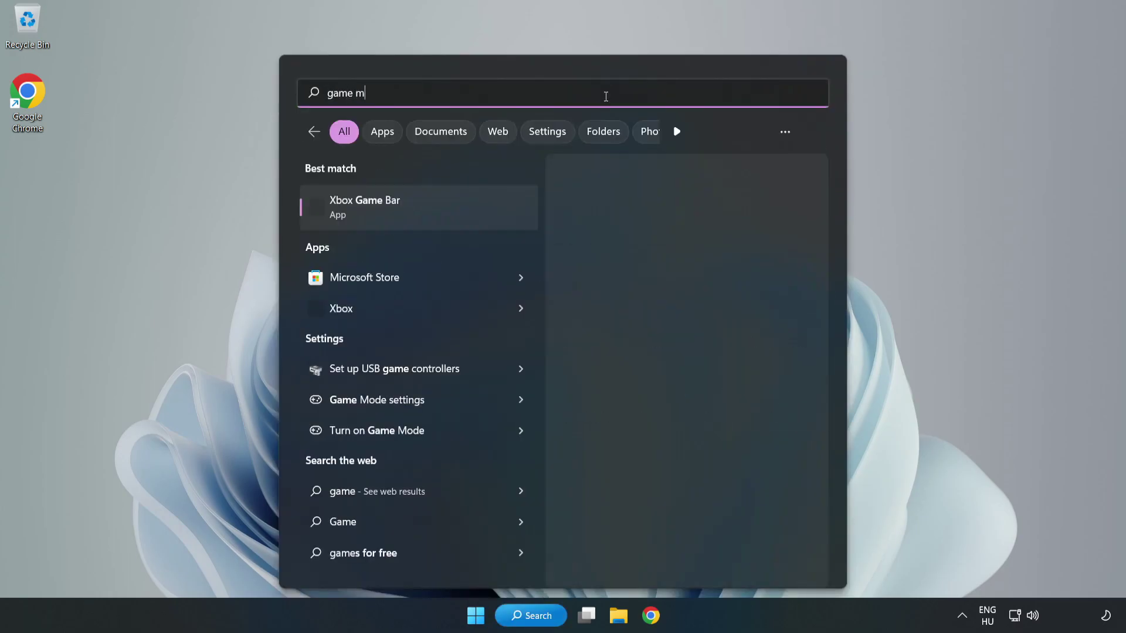
{"action": "type", "text": "ode settings"}
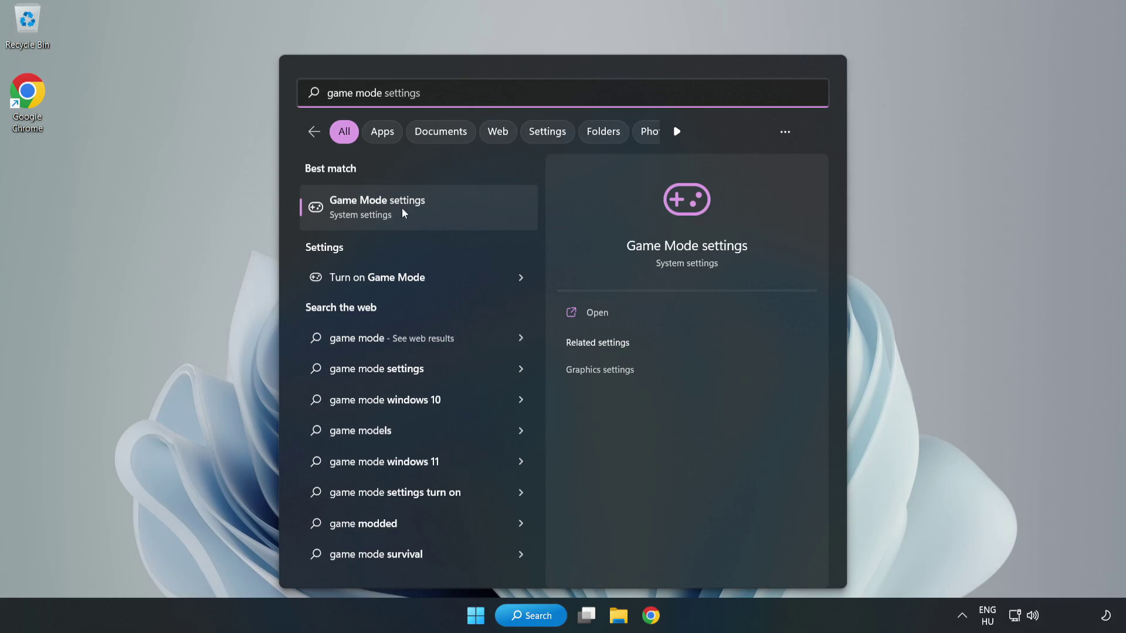
{"action": "left_click", "coordinate": [404, 213]}
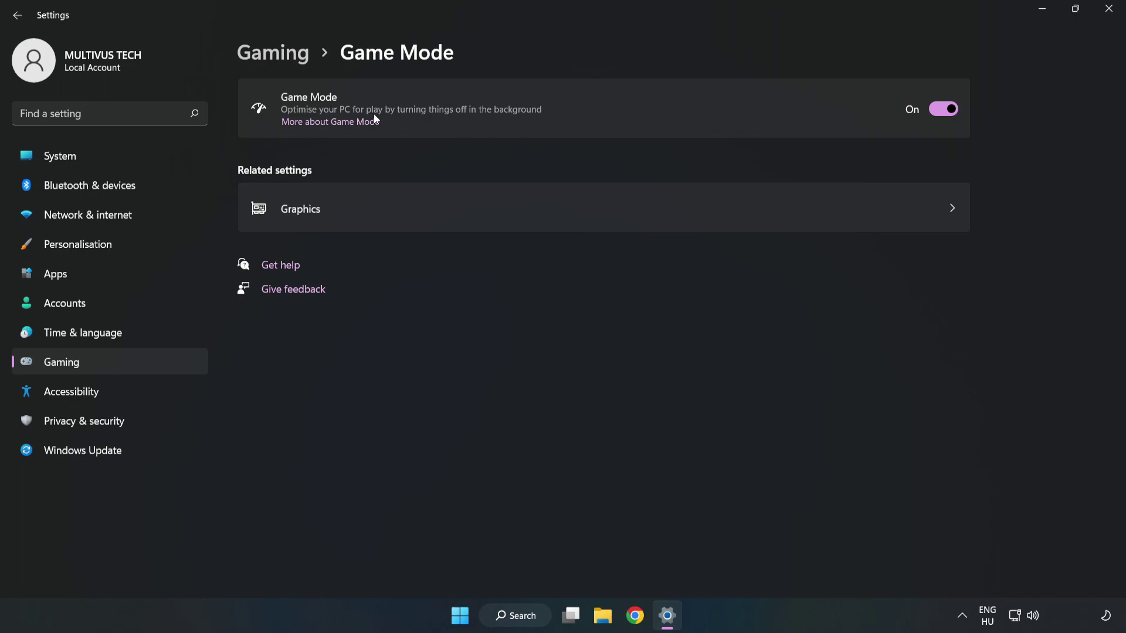
- Make sure opening Xbox Game Bar with the controller button is off in the Gaming settings, and close Settings
{"action": "left_click", "coordinate": [288, 62]}
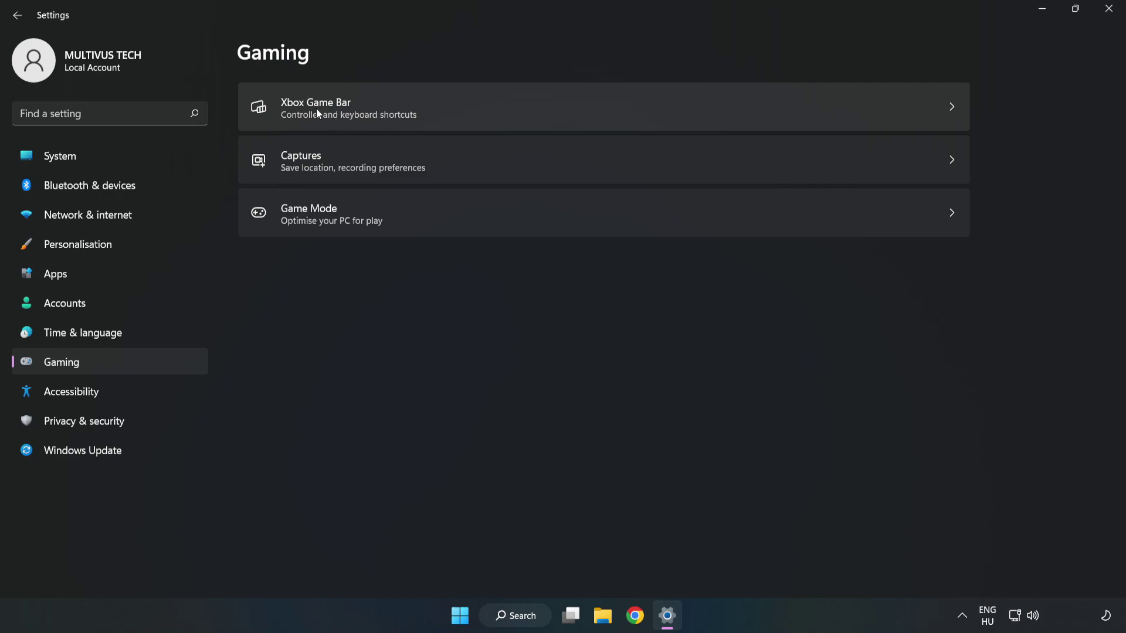
{"action": "left_click", "coordinate": [477, 103]}
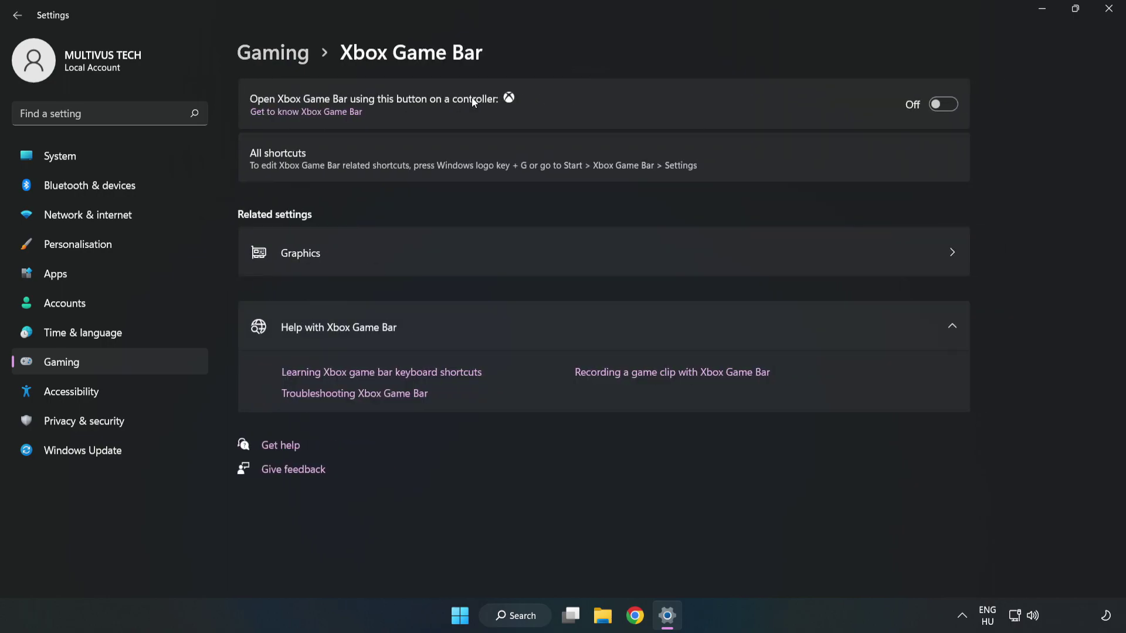
{"action": "left_click", "coordinate": [936, 108]}
{"action": "left_click", "coordinate": [936, 108]}
{"action": "left_click", "coordinate": [1109, 9]}
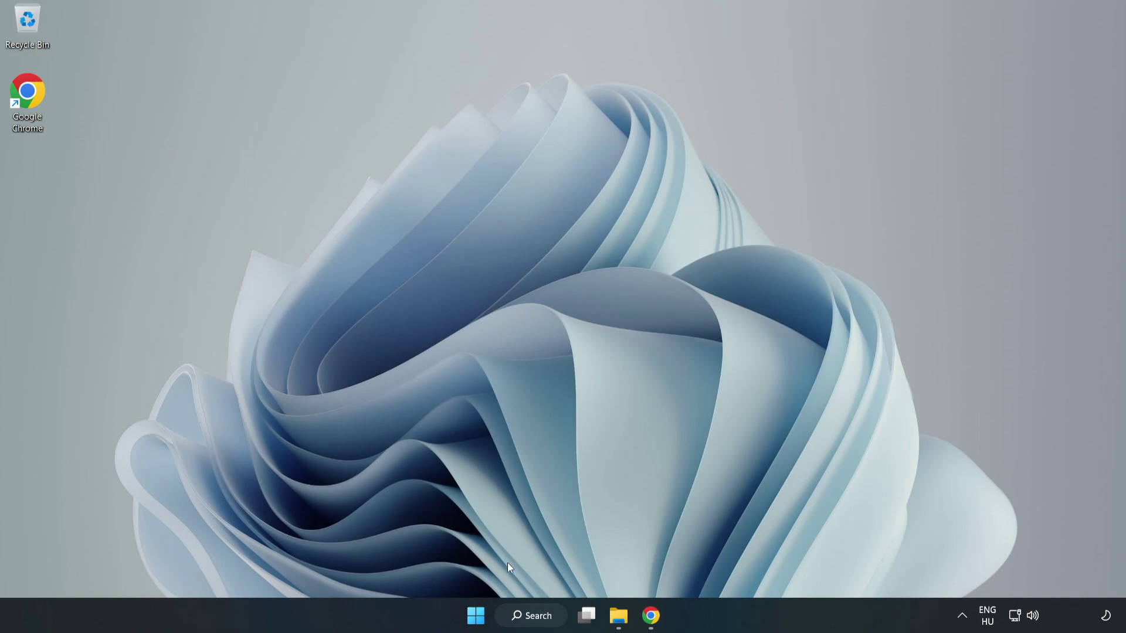
- Open Task Manager and end the Google Chrome process
{"action": "right_click", "coordinate": [480, 622]}
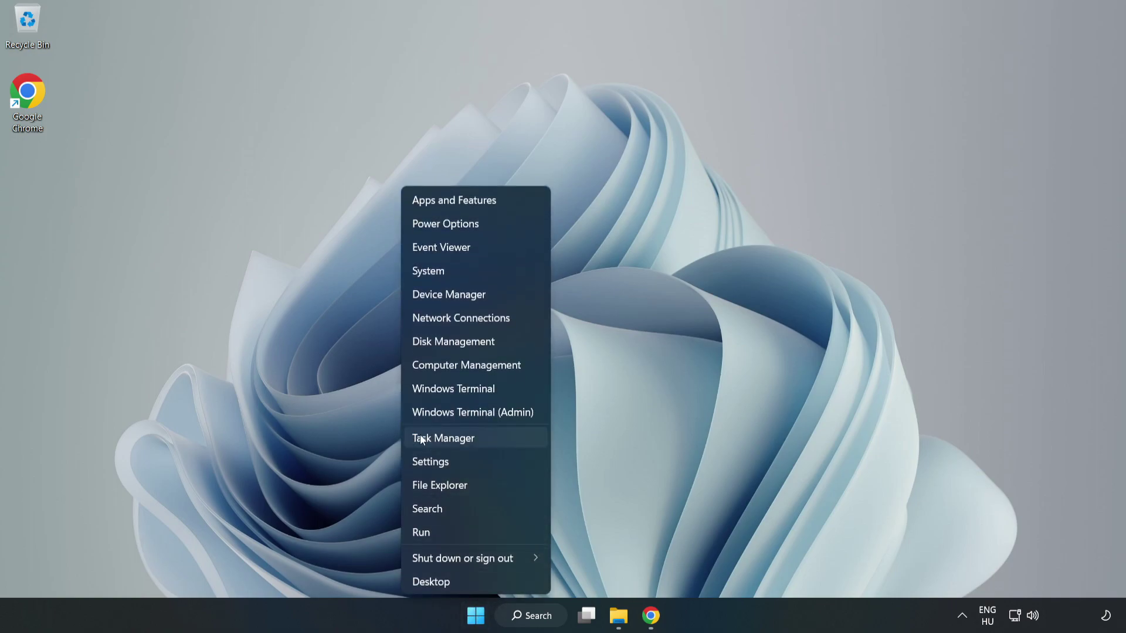
{"action": "left_click", "coordinate": [492, 440]}
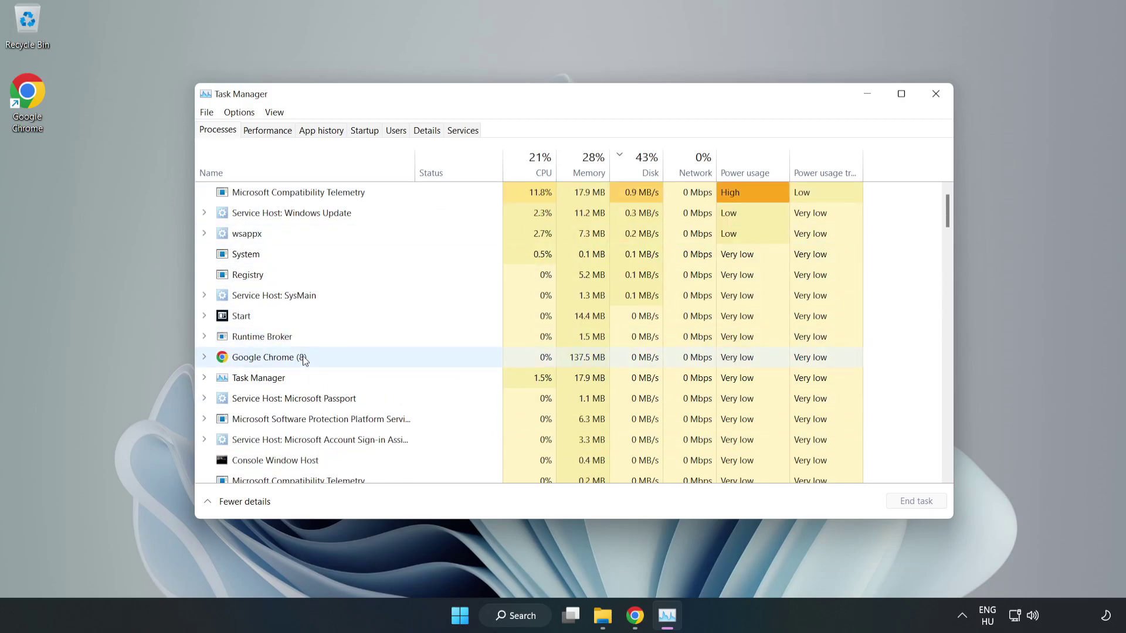
{"action": "left_click", "coordinate": [305, 359]}
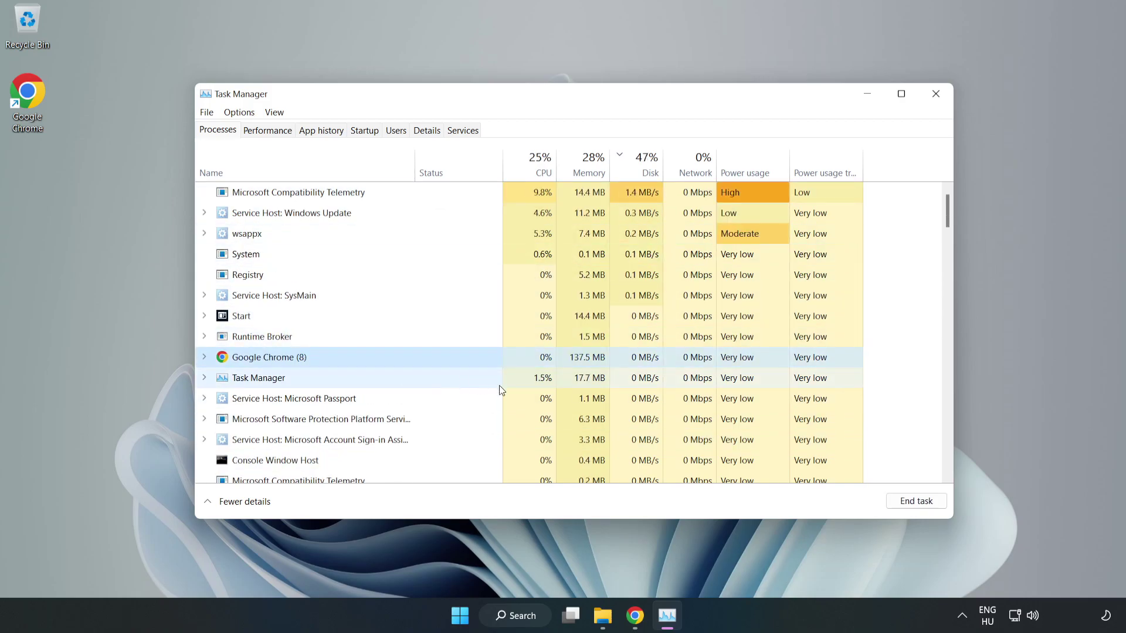
{"action": "left_click", "coordinate": [911, 503]}
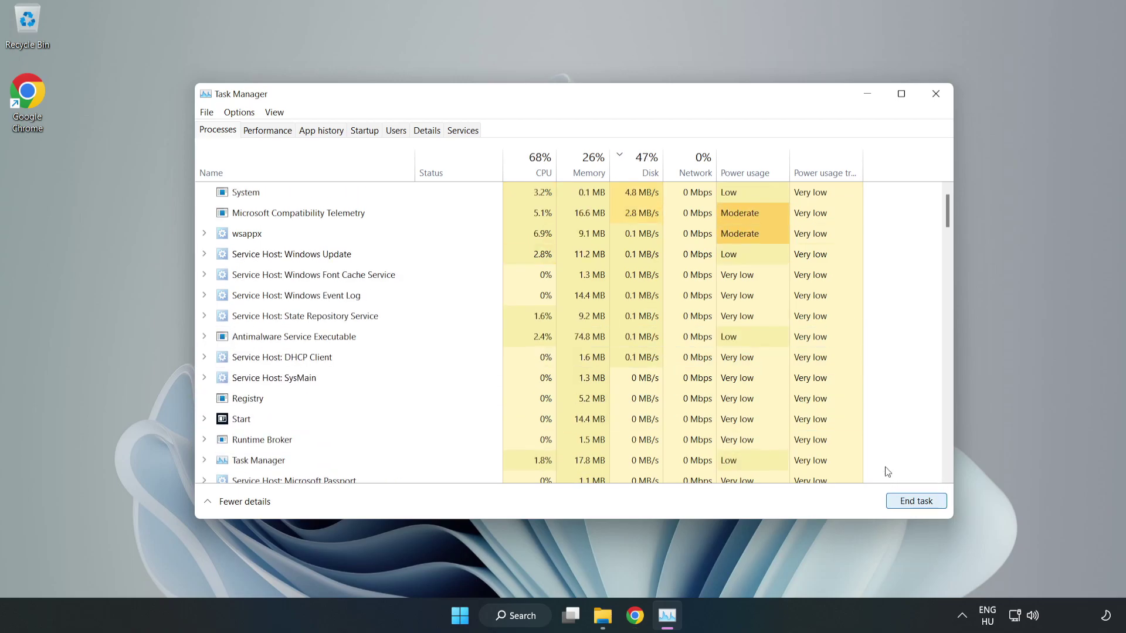
{"action": "mouse_move", "coordinate": [951, 214]}
{"action": "left_mouse_down"}
{"action": "mouse_move", "coordinate": [945, 421]}
{"action": "mouse_move", "coordinate": [948, 200]}
{"action": "left_mouse_up"}
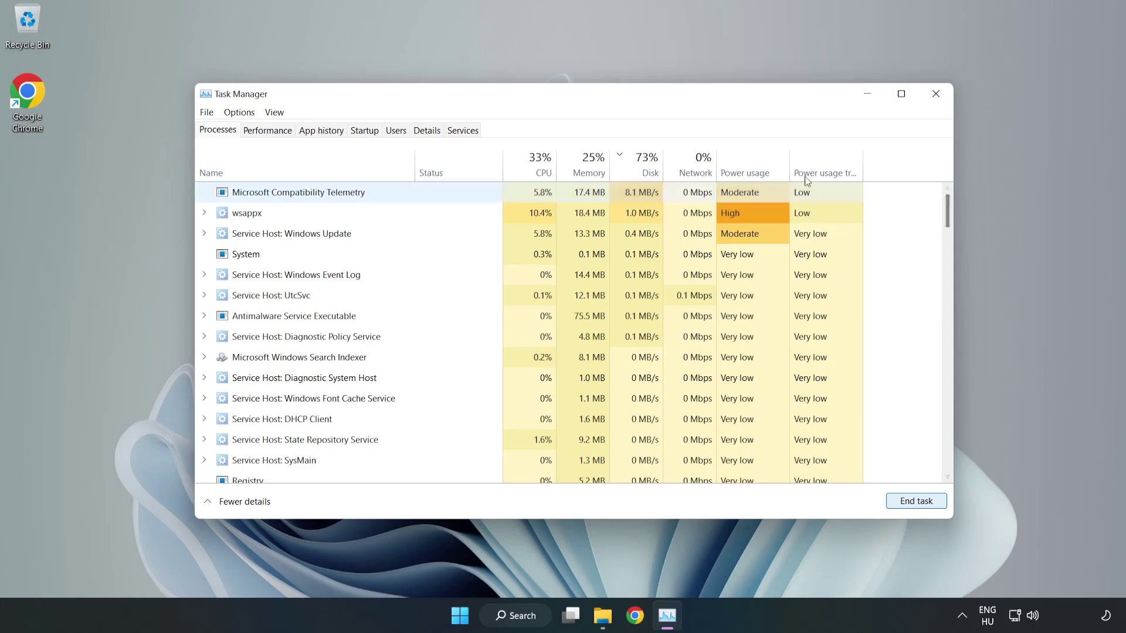
- Disable Cortana and Phone Link in Task Manager's list of startup apps
{"action": "left_click", "coordinate": [371, 132]}
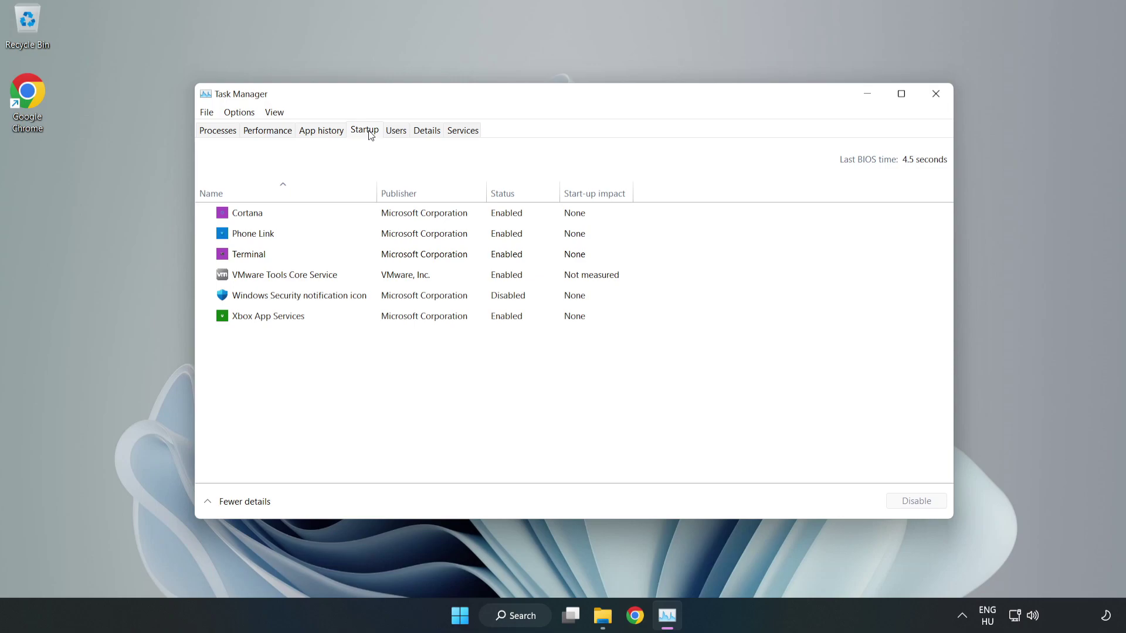
{"action": "left_click", "coordinate": [424, 213]}
{"action": "left_click", "coordinate": [906, 508]}
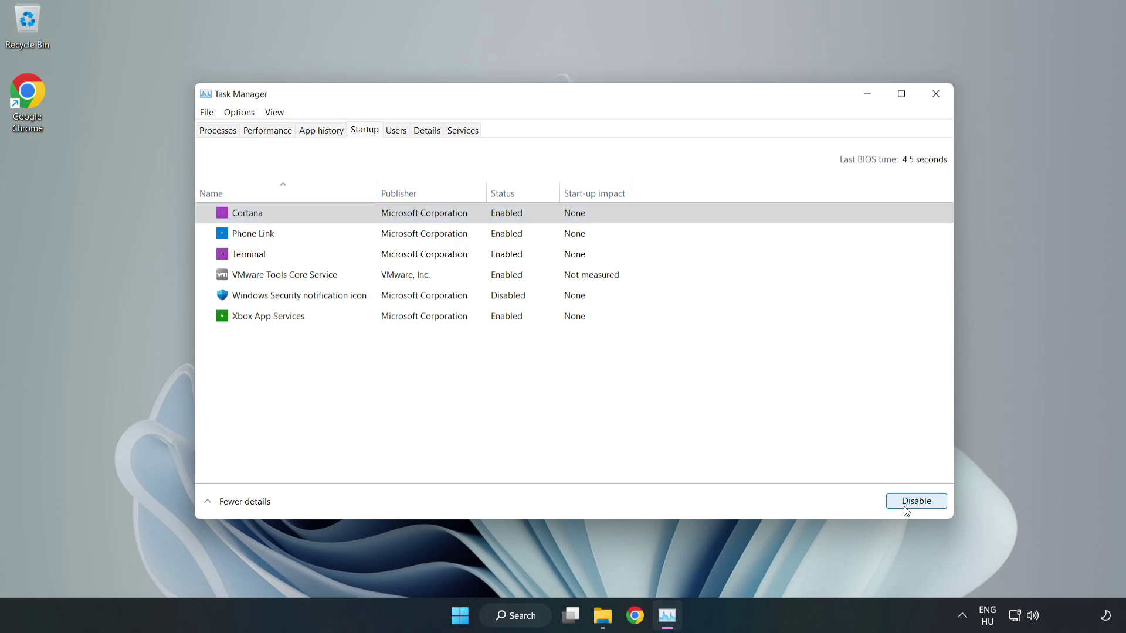
{"action": "left_click", "coordinate": [513, 236]}
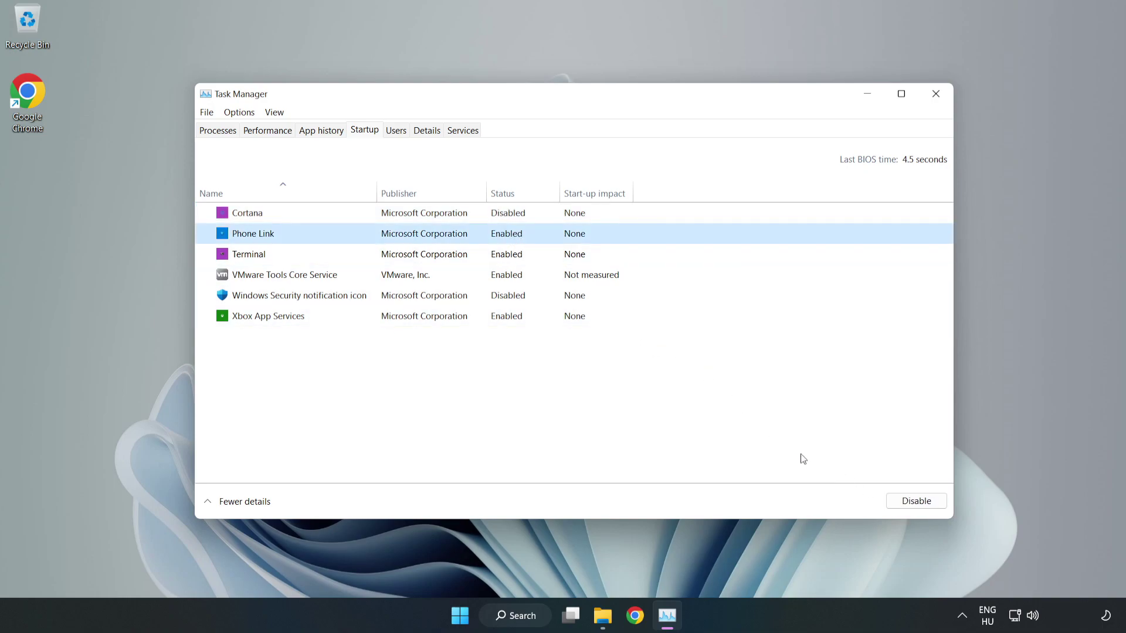
{"action": "left_click", "coordinate": [909, 502]}
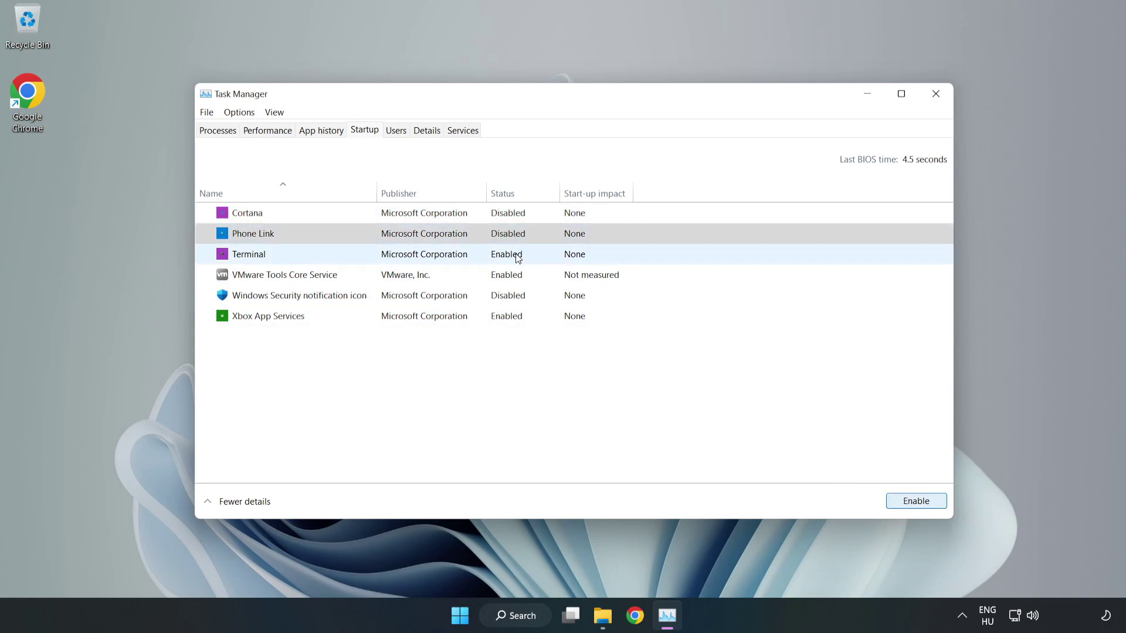
- Disable Terminal and Xbox App Services in the list of startup apps, and close Task Manager
{"action": "left_click", "coordinate": [519, 258]}
{"action": "left_click", "coordinate": [919, 504]}
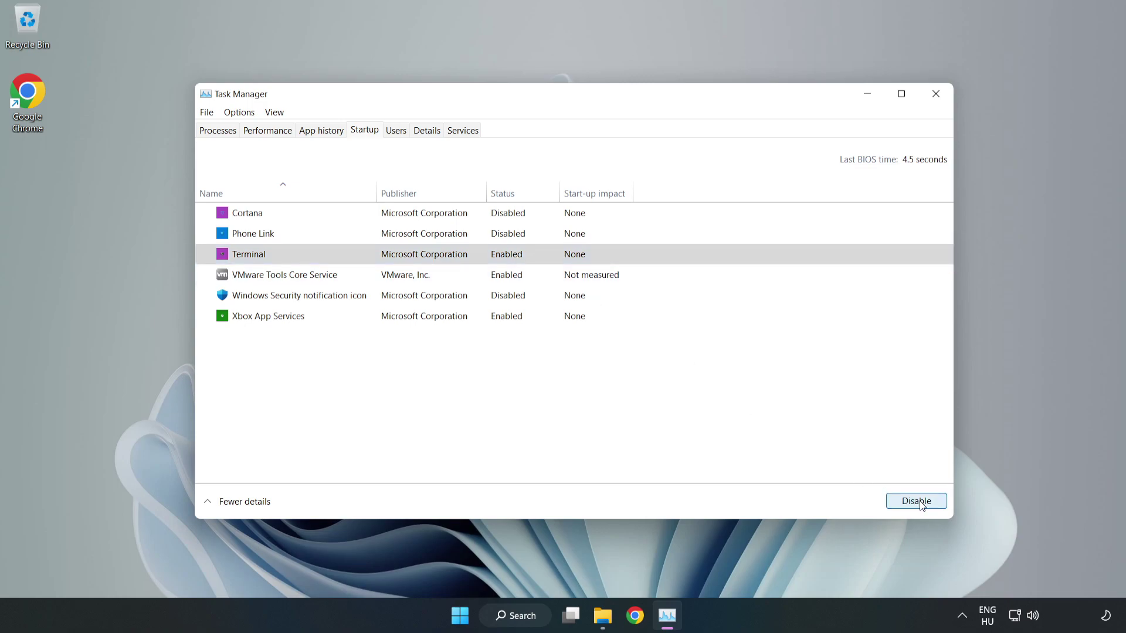
{"action": "left_click", "coordinate": [387, 317]}
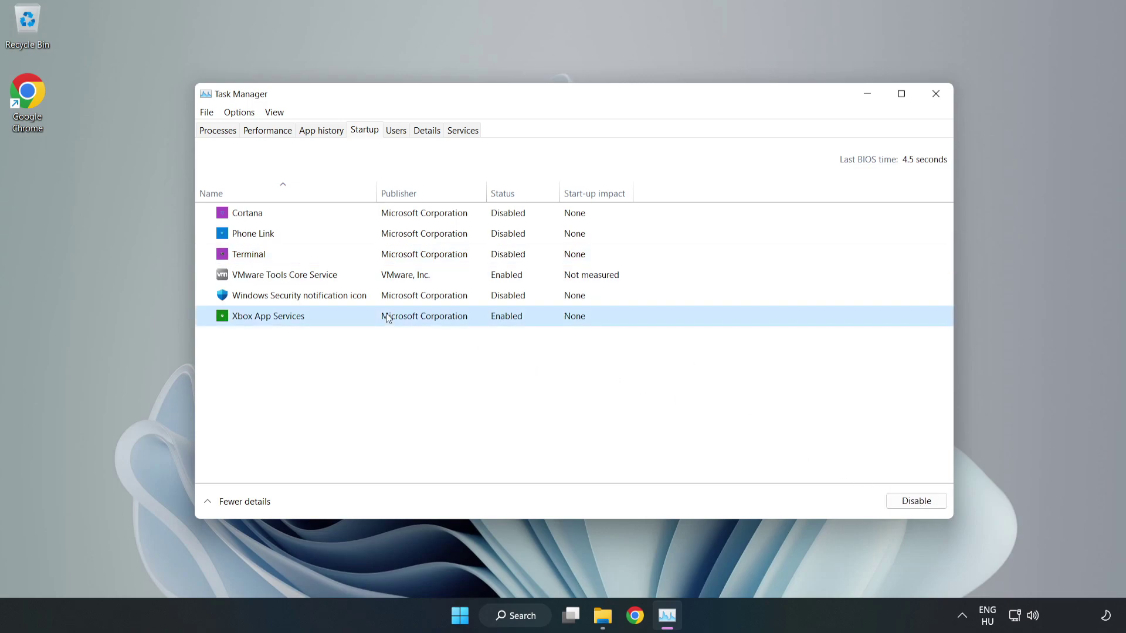
{"action": "left_click", "coordinate": [892, 504]}
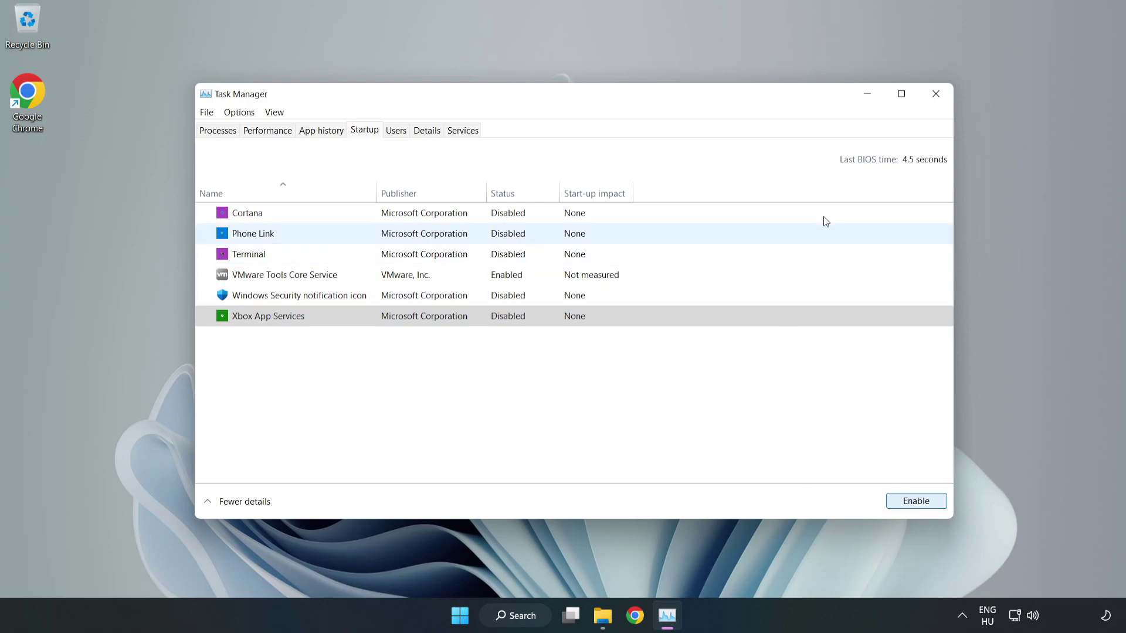
{"action": "left_click", "coordinate": [936, 94]}
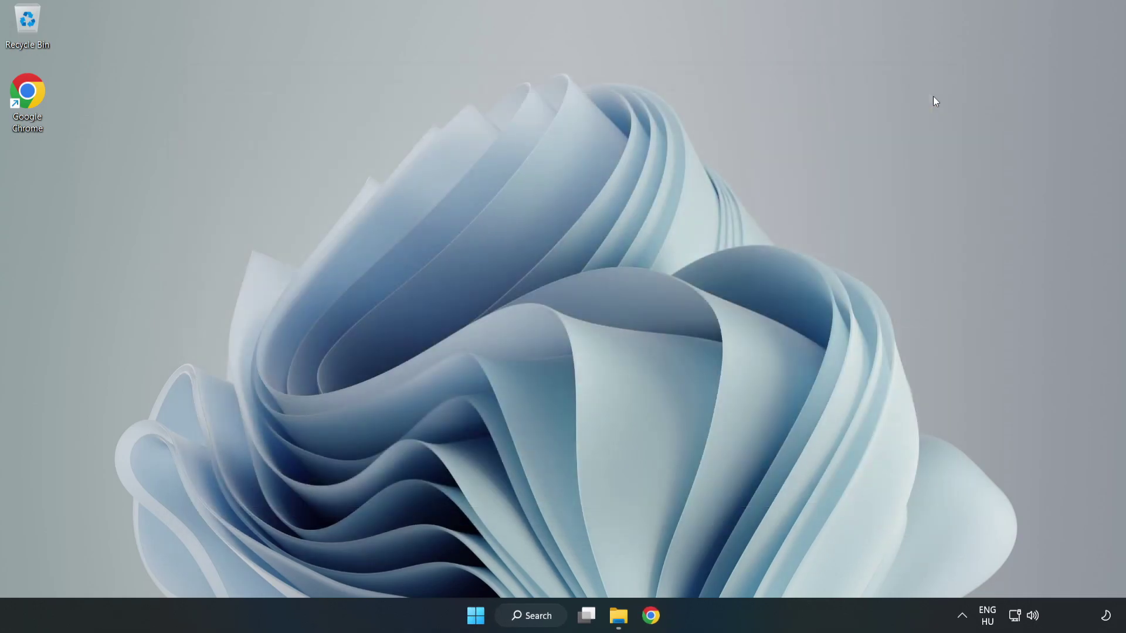
- Search Windows for "update", check for updates in the Windows Update settings, and close Settings
{"action": "left_click", "coordinate": [522, 616]}
{"action": "type", "text": "update"}
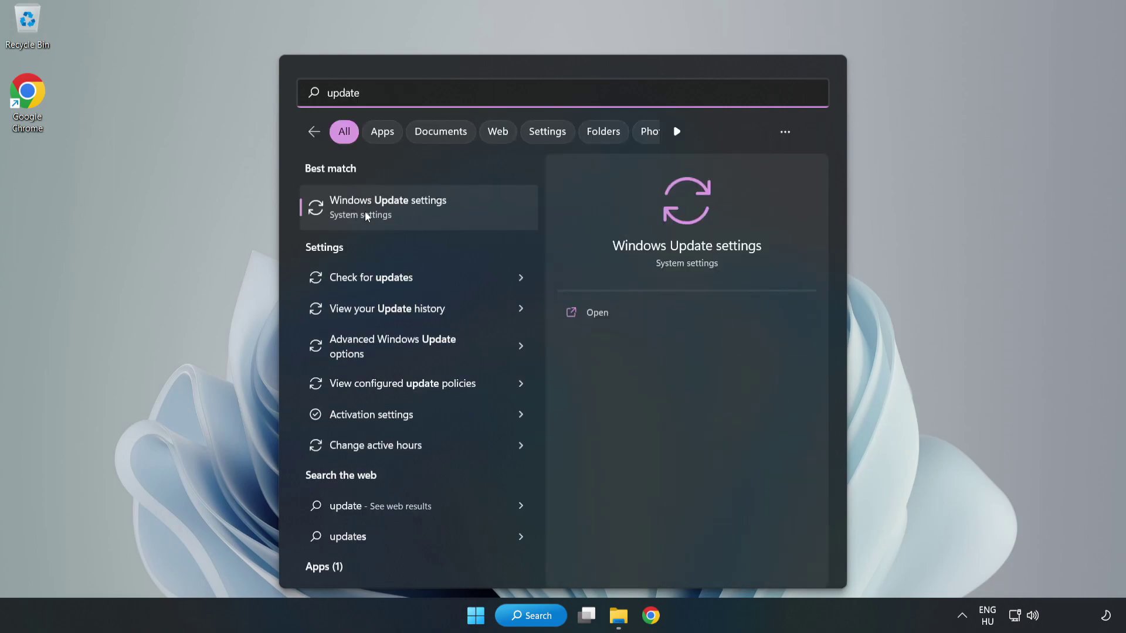
{"action": "left_click", "coordinate": [458, 219]}
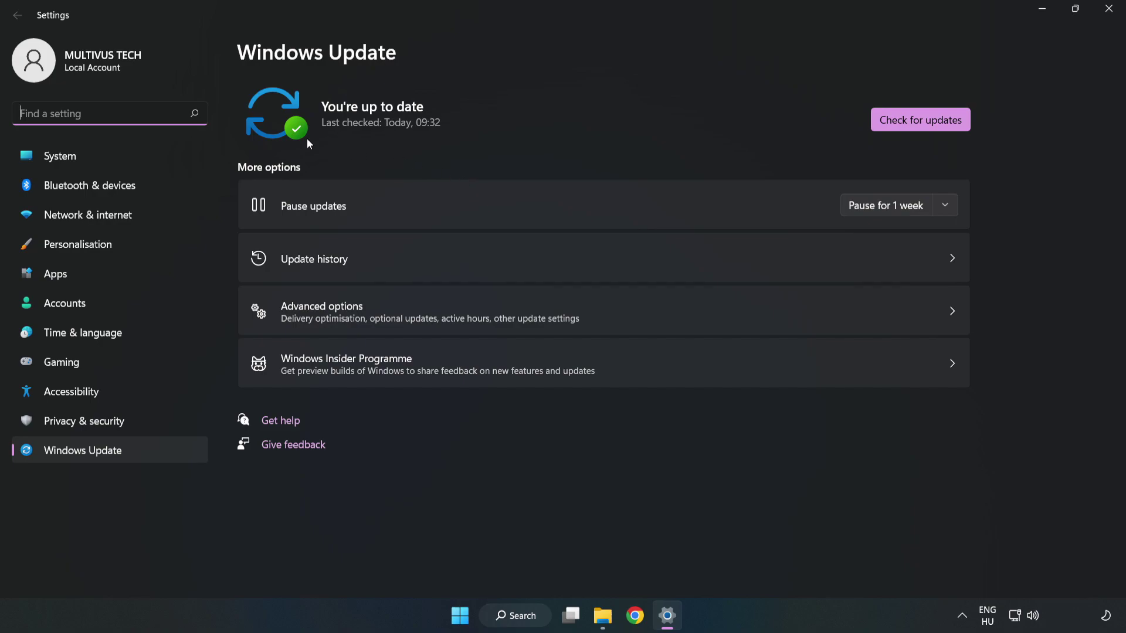
{"action": "left_click", "coordinate": [906, 125]}
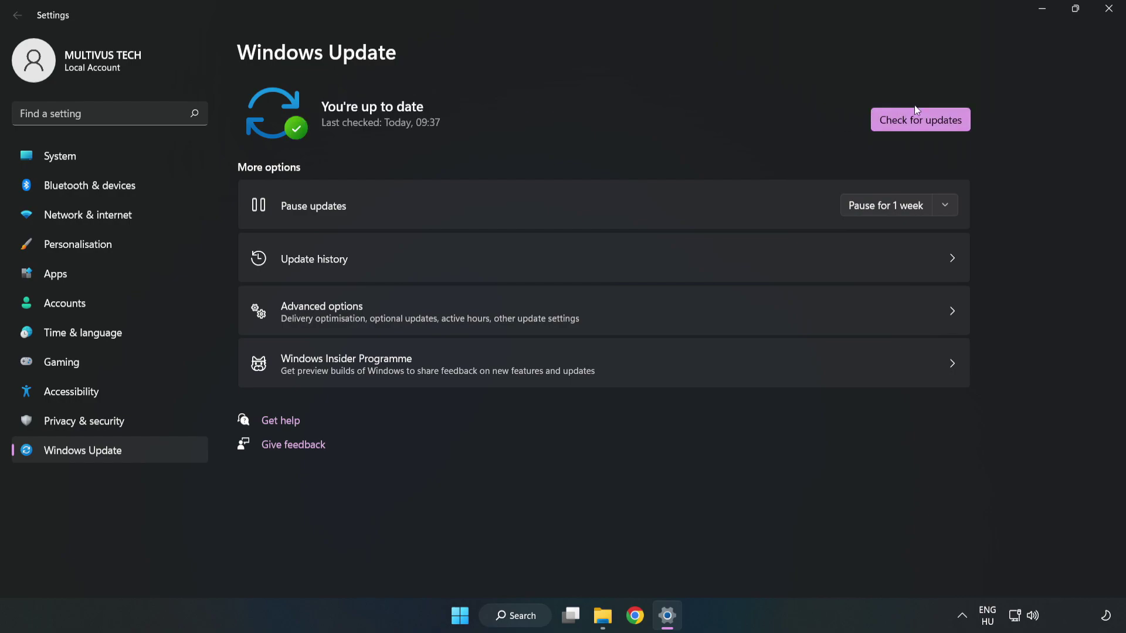
{"action": "left_click", "coordinate": [1105, 15]}
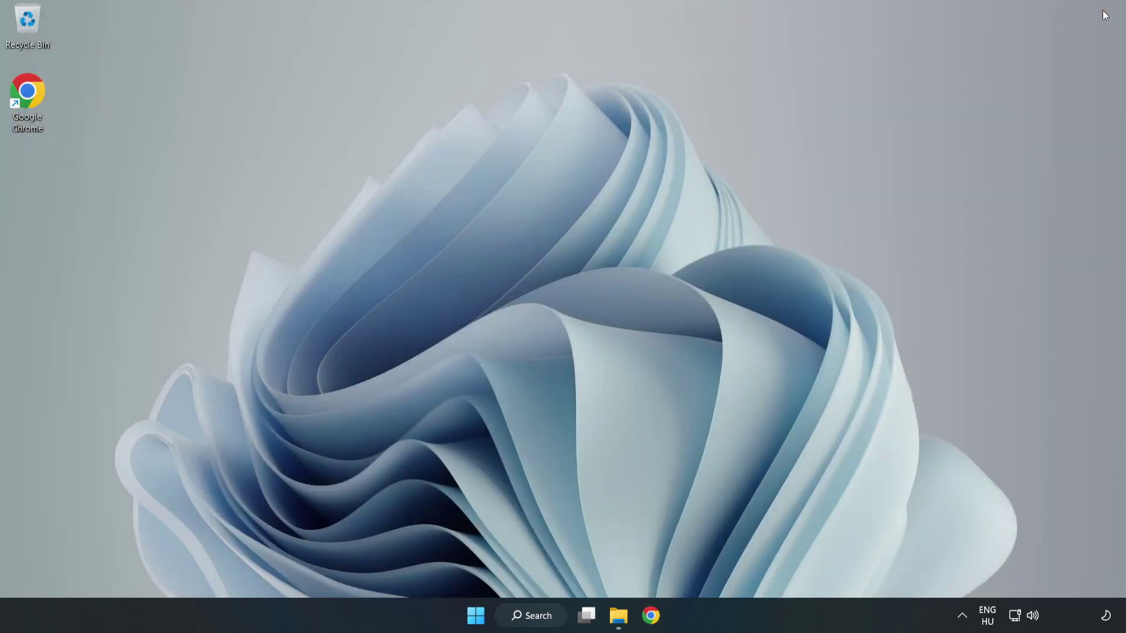
- Search Windows for "regedit", open Registry Editor and go to the key HKEY_CURRENT_USER\System\GameConfigStore
{"action": "left_click", "coordinate": [551, 618]}
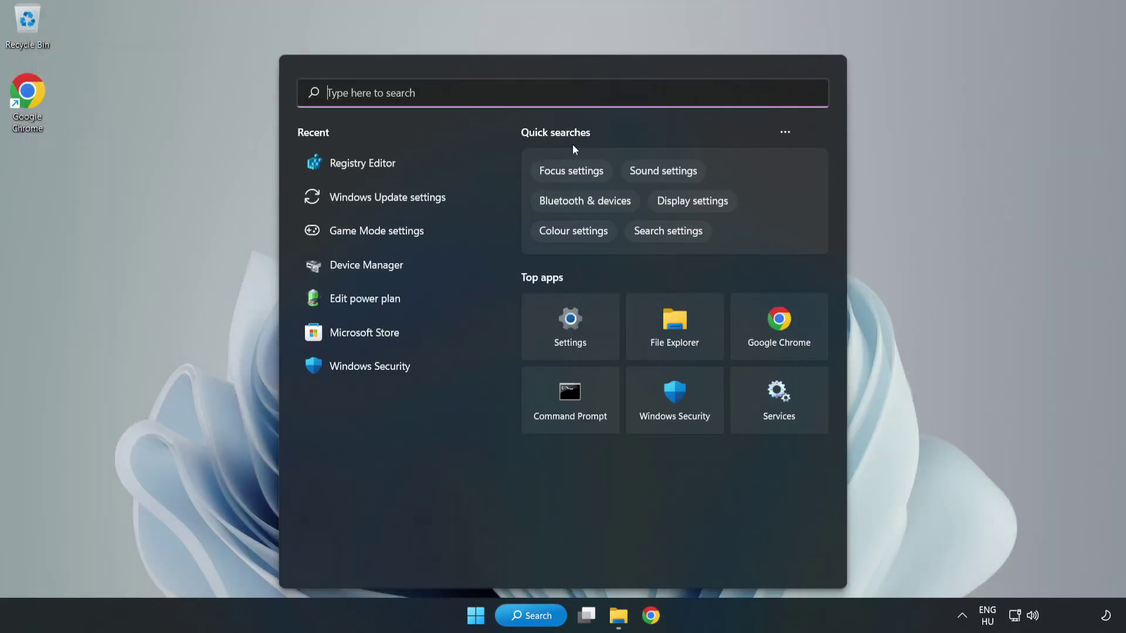
{"action": "type", "text": "regedit"}
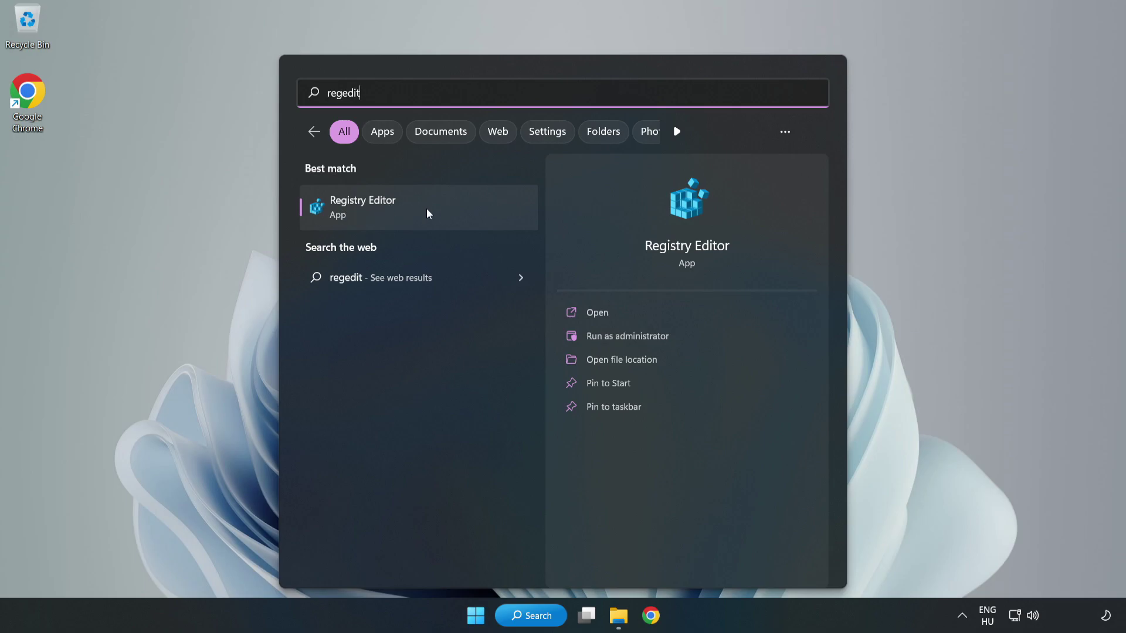
{"action": "left_click", "coordinate": [432, 214]}
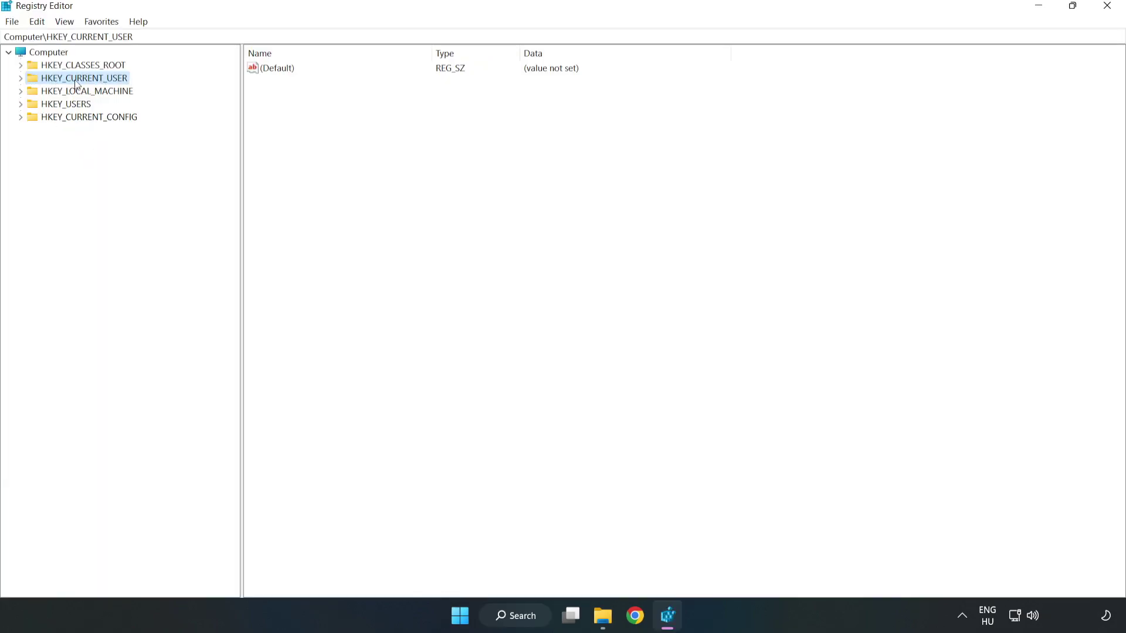
{"action": "left_click", "coordinate": [21, 79]}
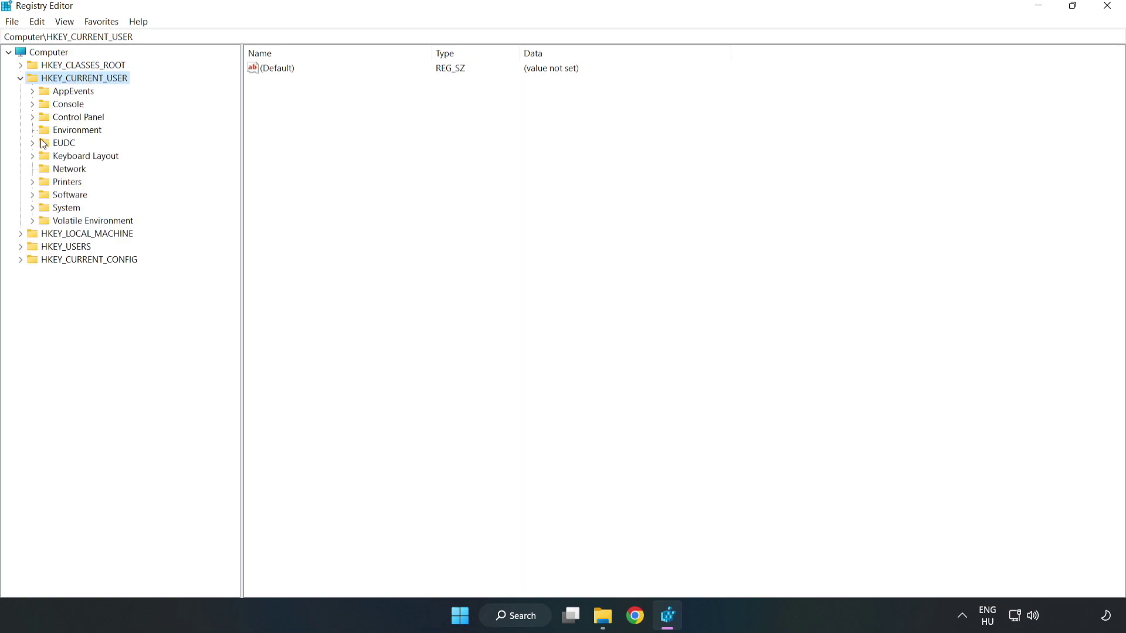
{"action": "left_click", "coordinate": [32, 209]}
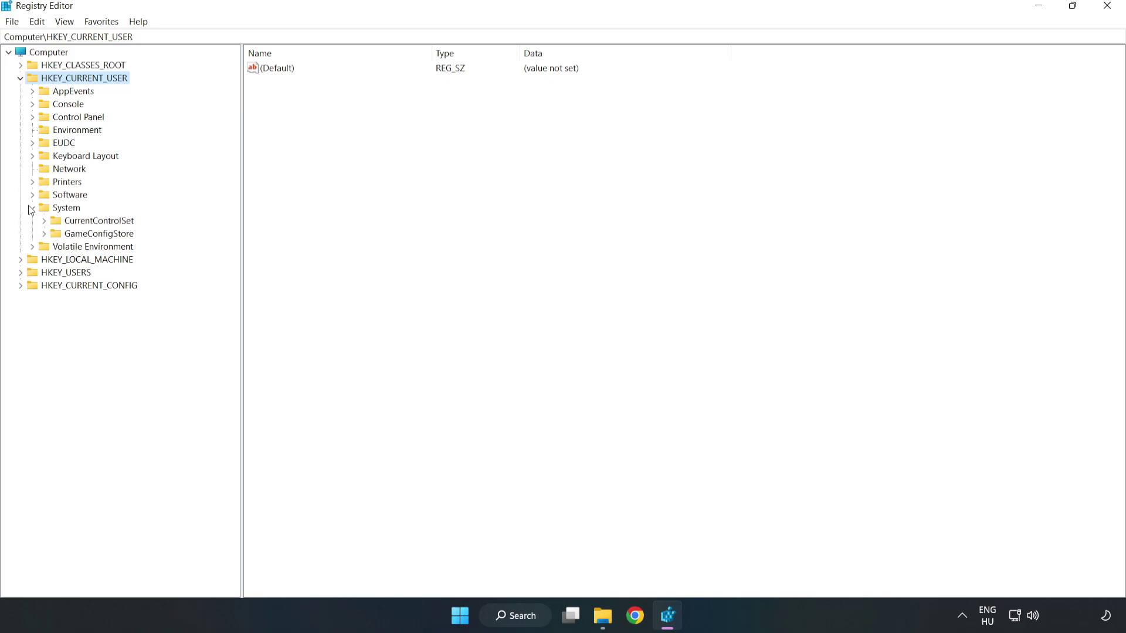
{"action": "left_click", "coordinate": [95, 237]}
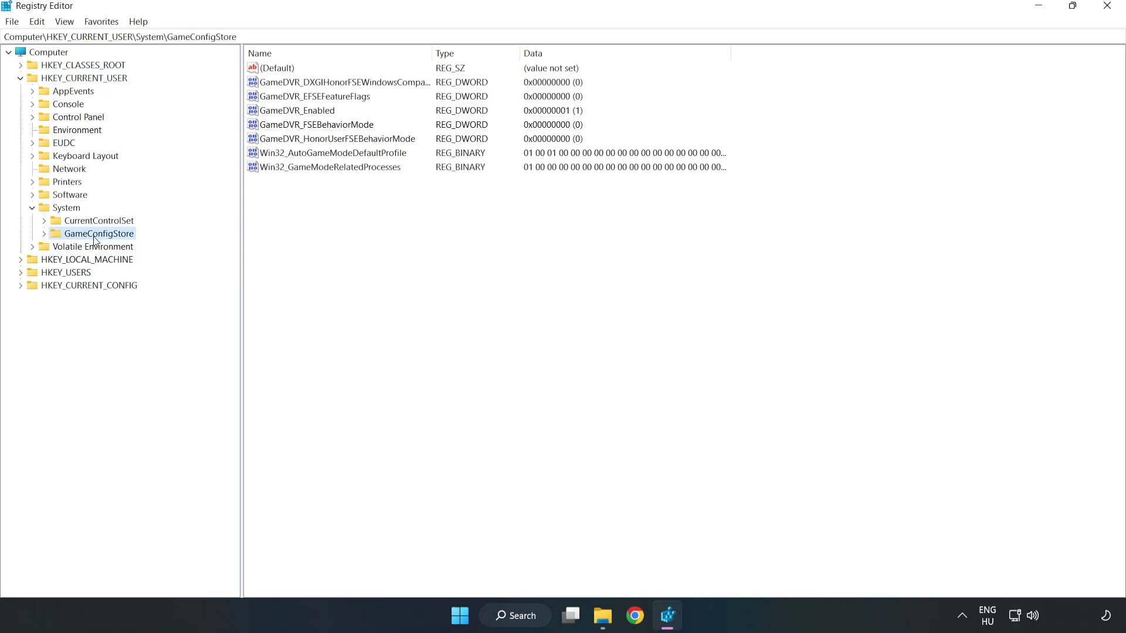
- Set the value data of GameDVR_Enabled in the GameConfigStore key to 0
{"action": "left_click", "coordinate": [277, 113]}
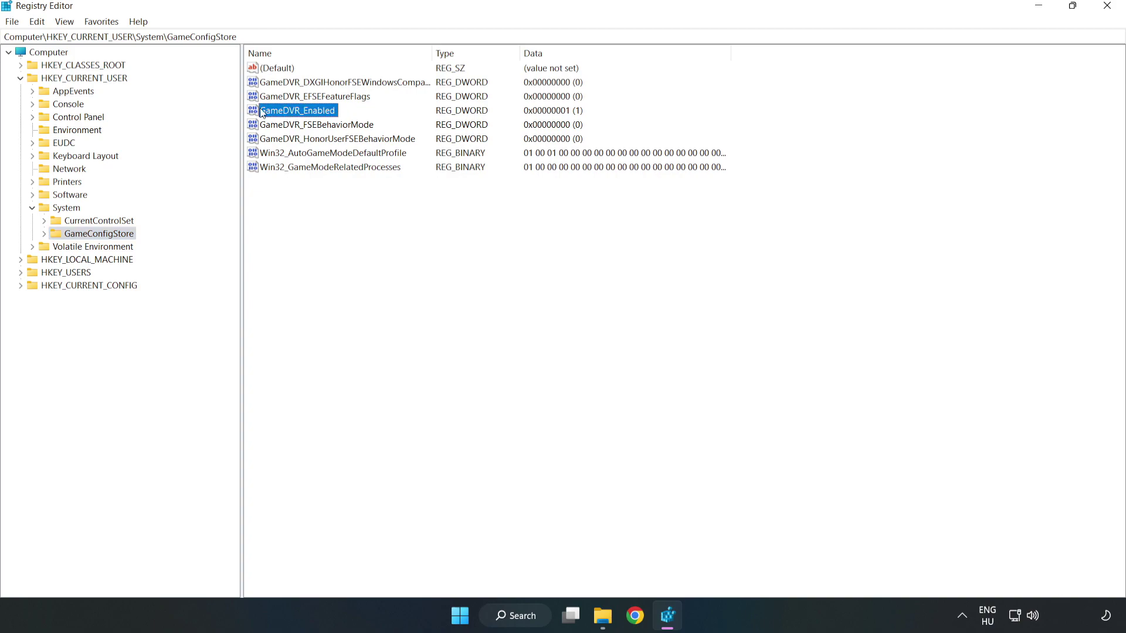
{"action": "right_click", "coordinate": [307, 117]}
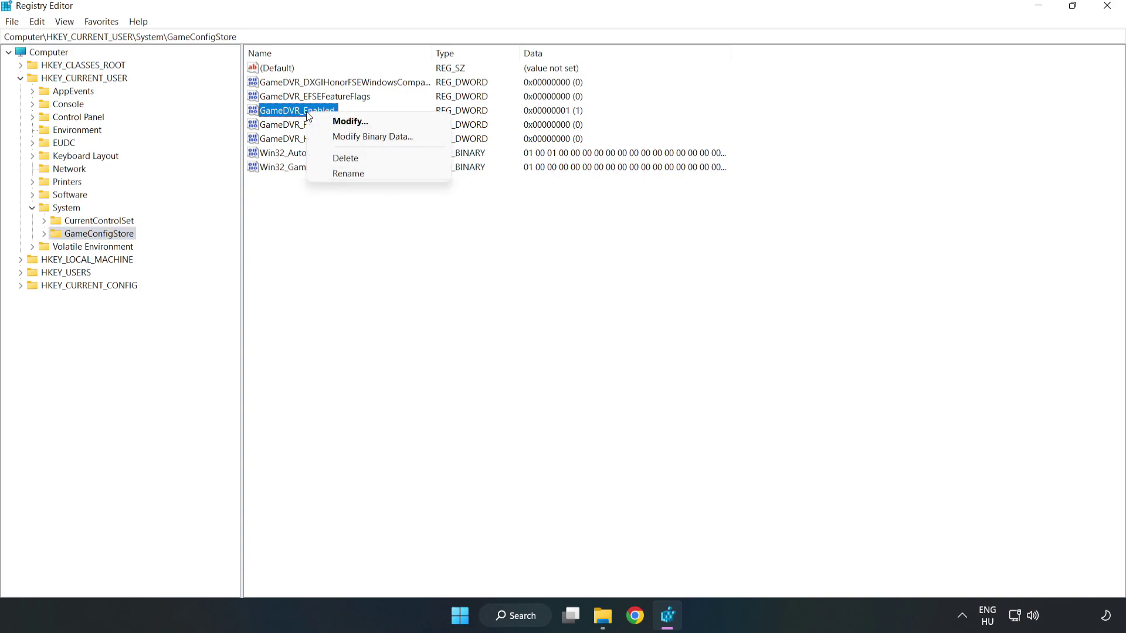
{"action": "left_click", "coordinate": [359, 123]}
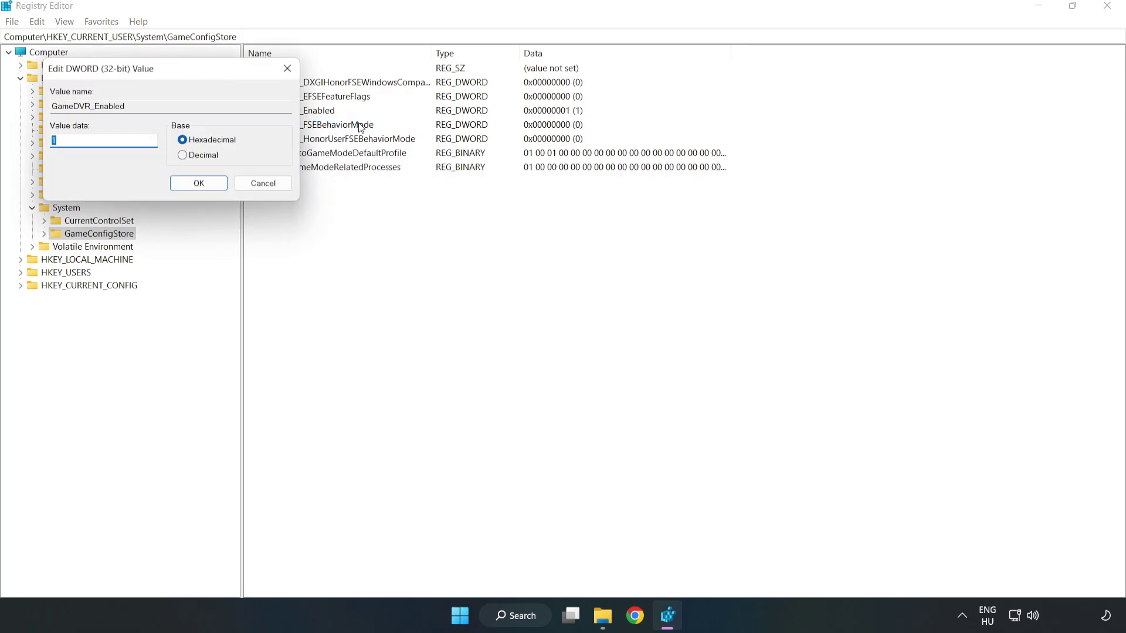
{"action": "left_click_drag", "start_coordinate": [228, 80], "coordinate": [628, 239]}
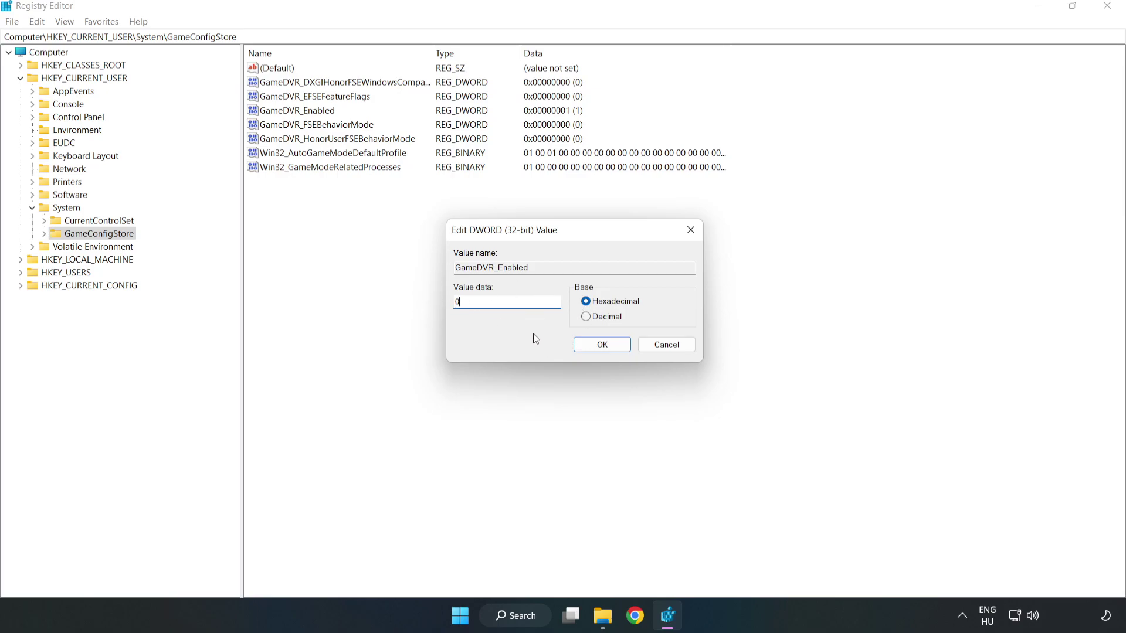
{"action": "left_click", "coordinate": [602, 346]}
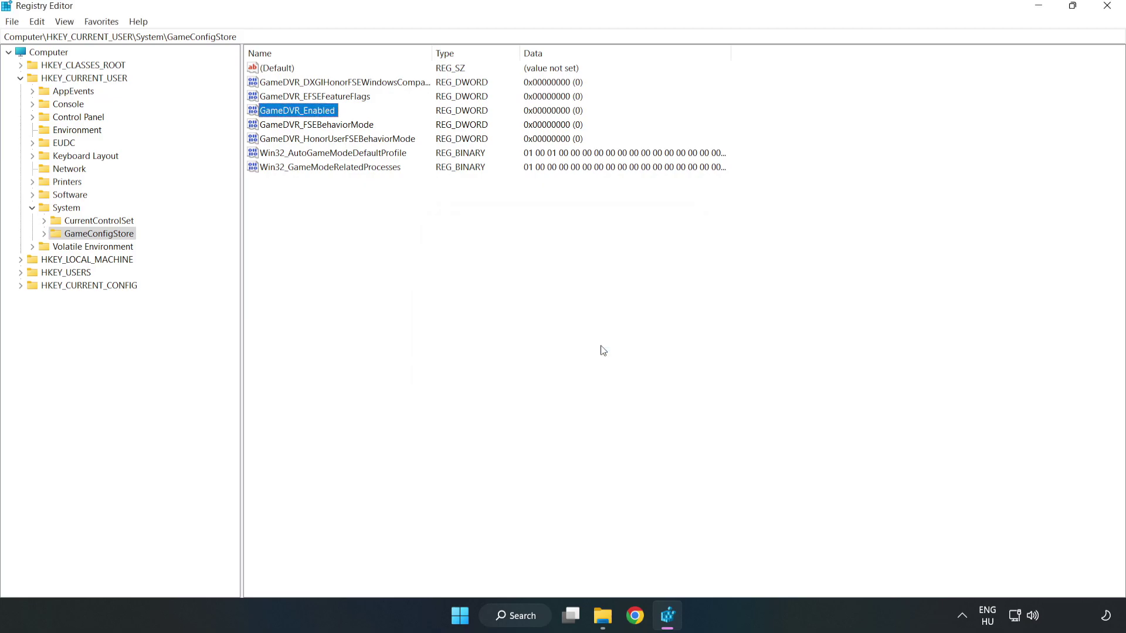
- Collapse HKEY_CURRENT_USER and go to the key HKEY_LOCAL_MACHINE\SOFTWARE\Microsoft\PolicyManager\default\ApplicationManagement\AllowGameDVR
{"action": "left_click", "coordinate": [21, 78]}
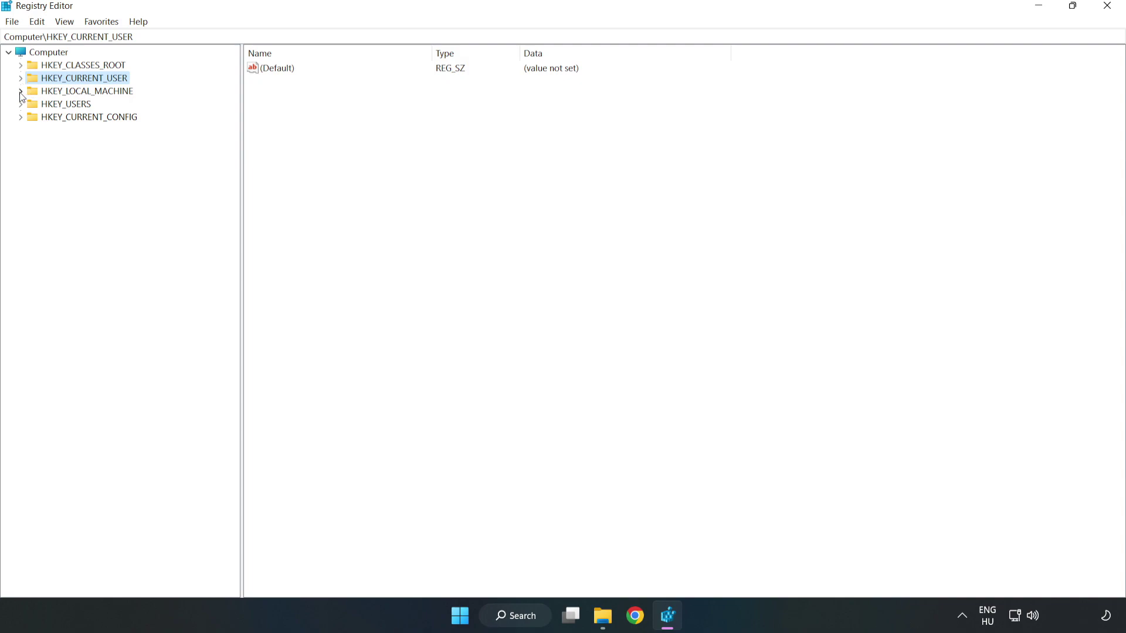
{"action": "left_click", "coordinate": [20, 91]}
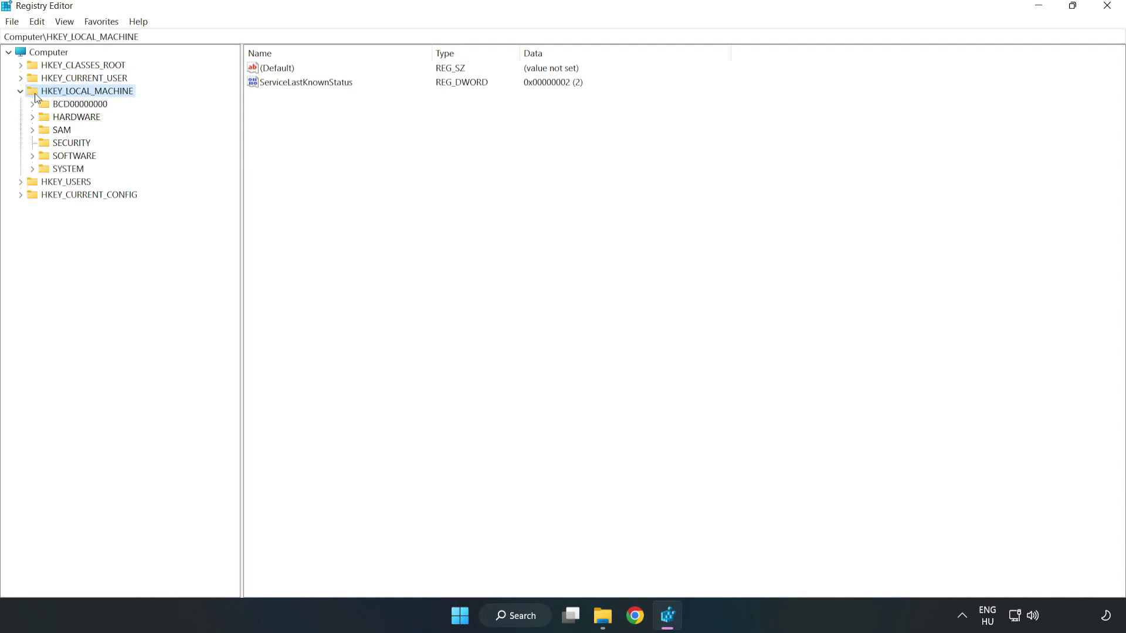
{"action": "left_click", "coordinate": [32, 156]}
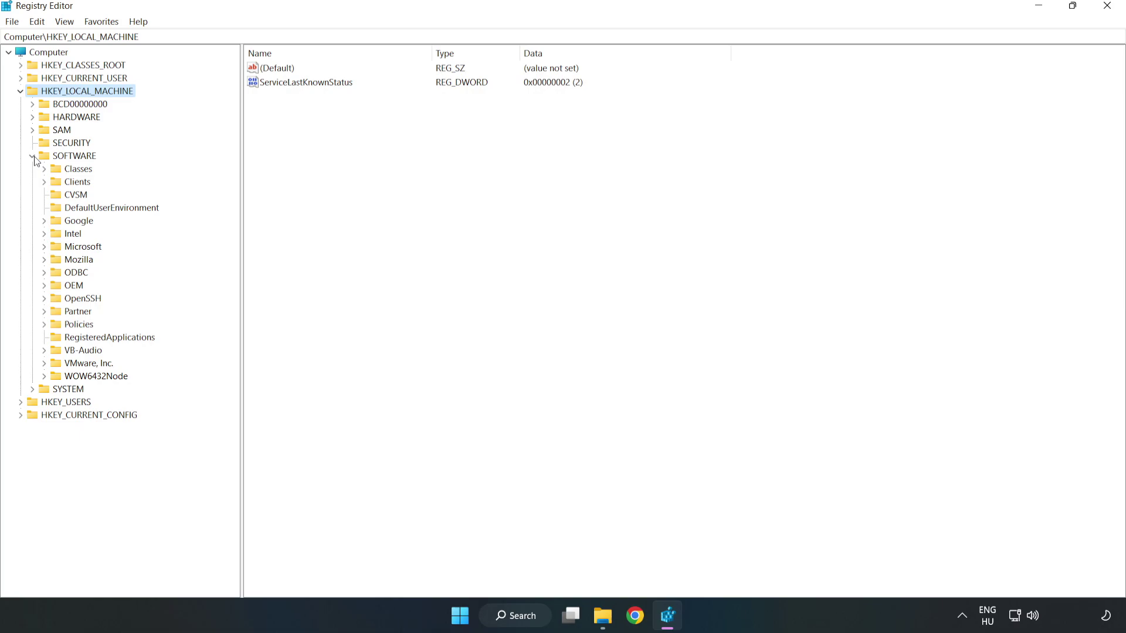
{"action": "left_click", "coordinate": [44, 247]}
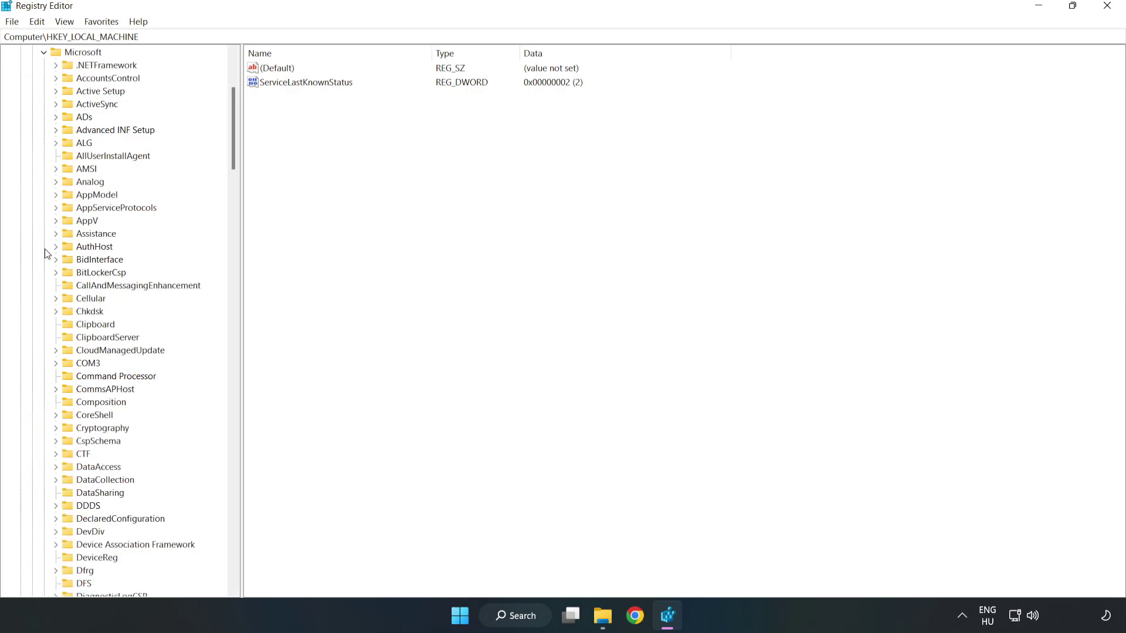
{"action": "left_click_drag", "start_coordinate": [233, 151], "coordinate": [254, 417]}
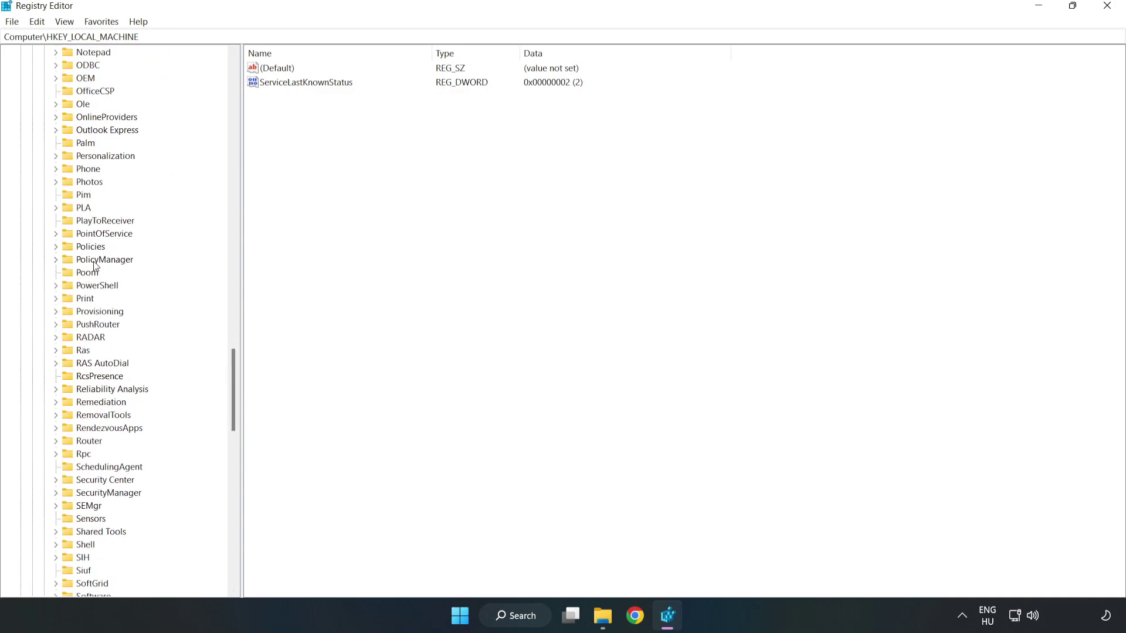
{"action": "left_click", "coordinate": [56, 260]}
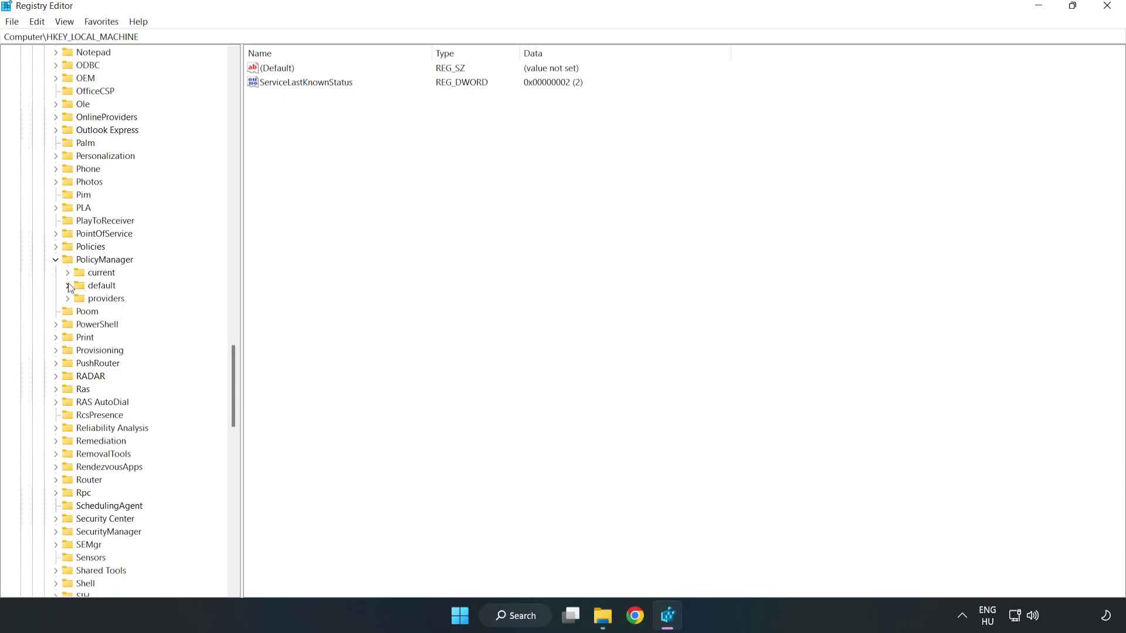
{"action": "left_click", "coordinate": [68, 286]}
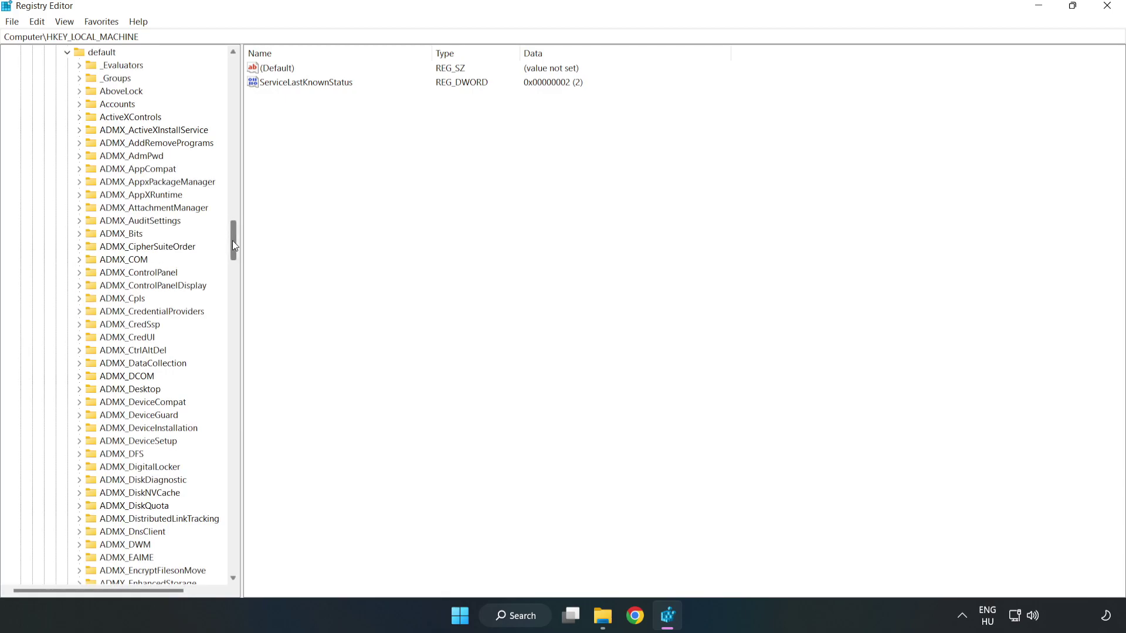
{"action": "left_click_drag", "start_coordinate": [233, 242], "coordinate": [229, 372]}
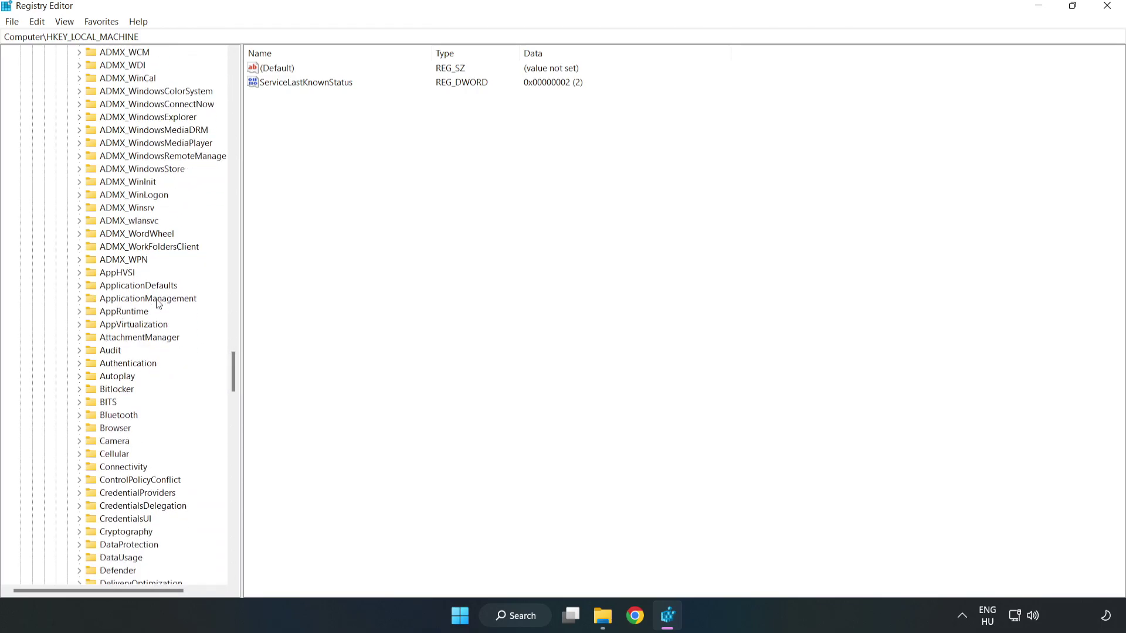
{"action": "left_click", "coordinate": [79, 300]}
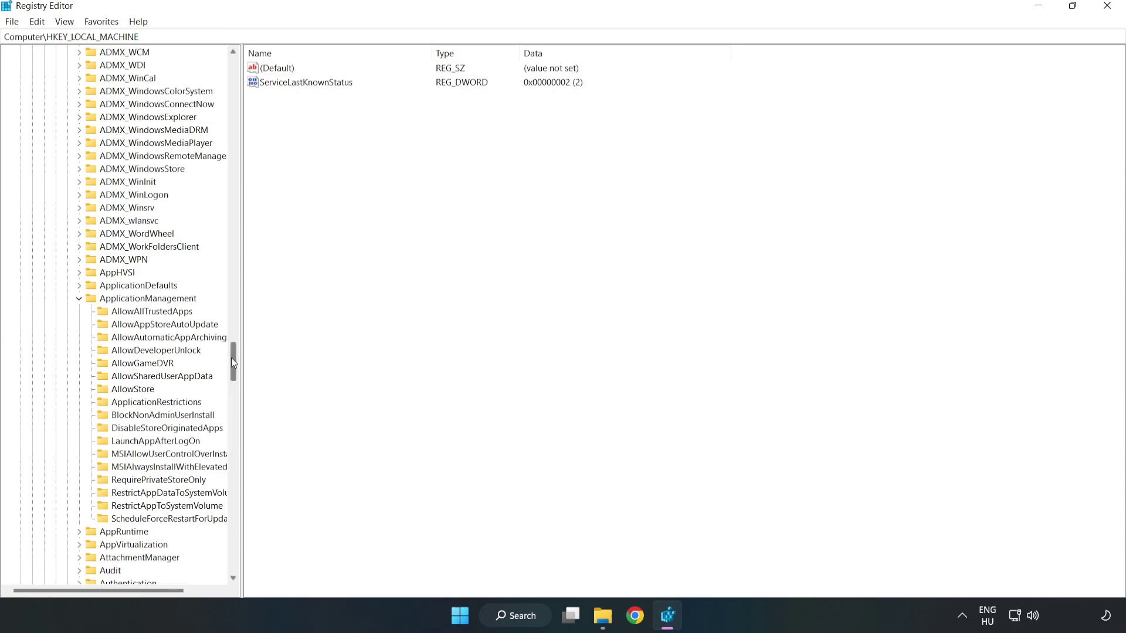
{"action": "left_click", "coordinate": [132, 365]}
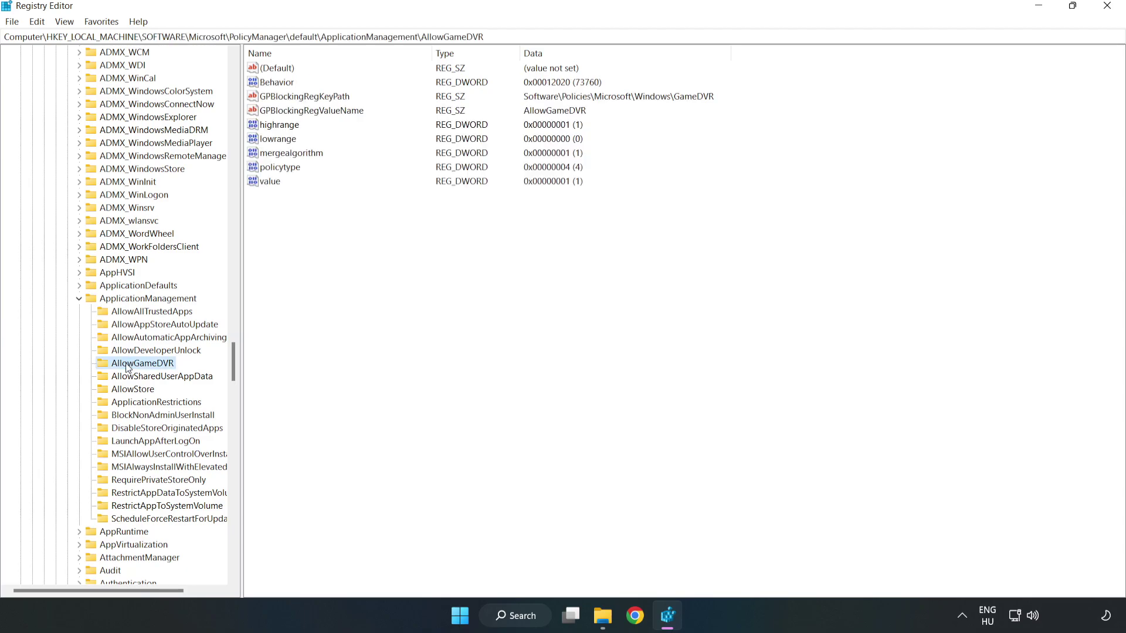
- Set the value data of the DWORD named value in the AllowGameDVR key to 0, and close Registry Editor
{"action": "left_click", "coordinate": [266, 182]}
{"action": "right_click", "coordinate": [279, 190]}
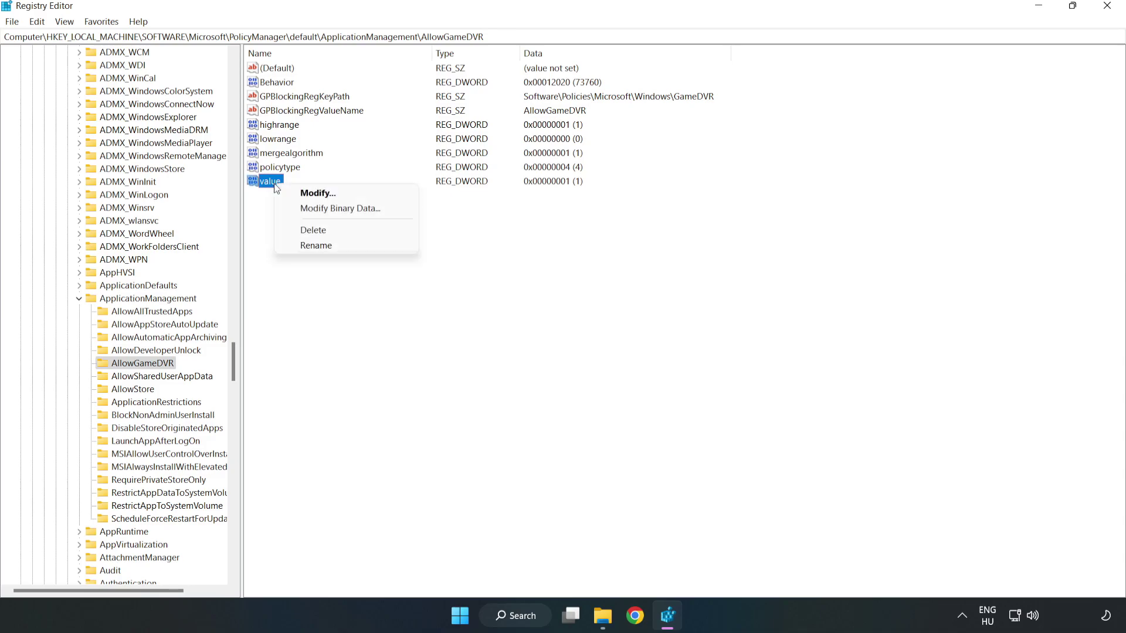
{"action": "left_click", "coordinate": [324, 198]}
{"action": "left_click_drag", "start_coordinate": [213, 86], "coordinate": [579, 242]}
{"action": "key", "text": "BackSpace"}
{"action": "type", "text": "0"}
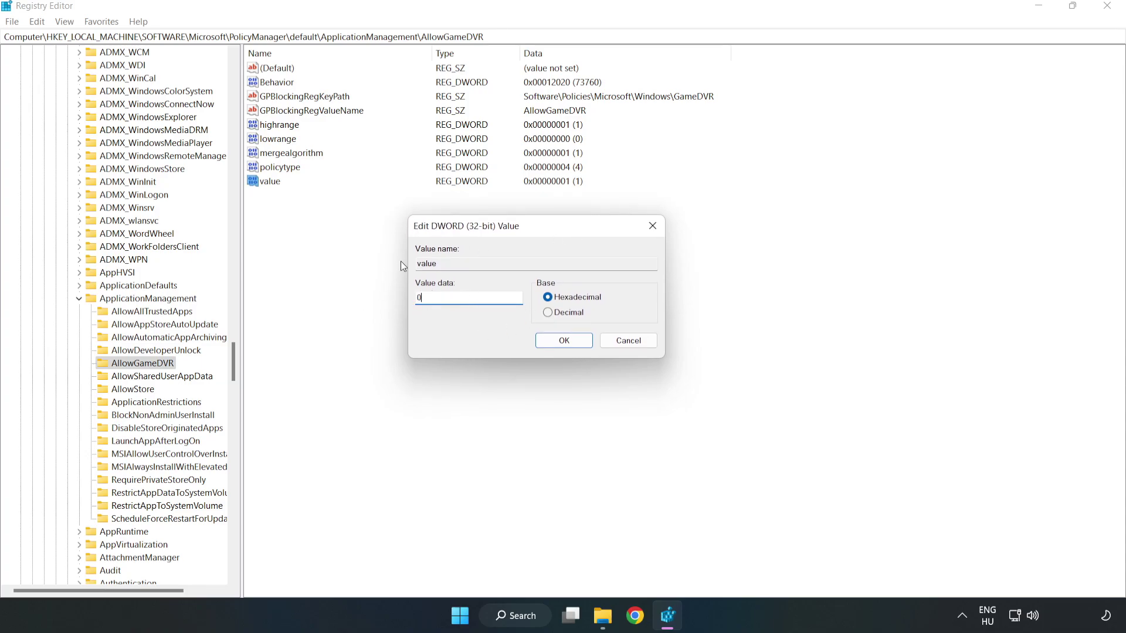
{"action": "left_click", "coordinate": [566, 340]}
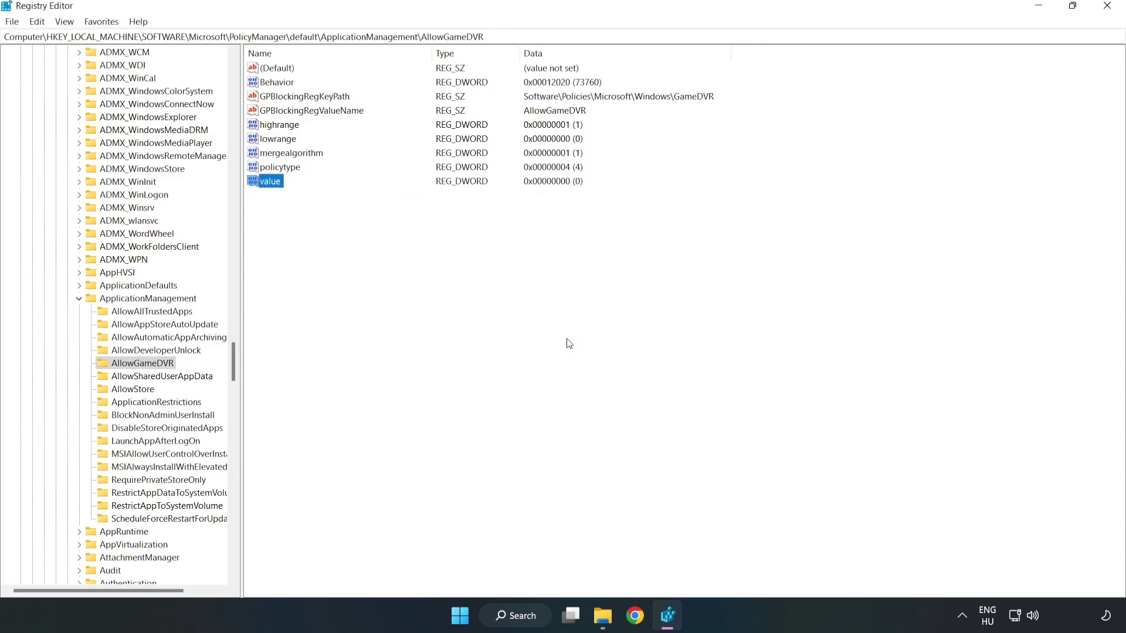
{"action": "left_click", "coordinate": [1107, 8]}
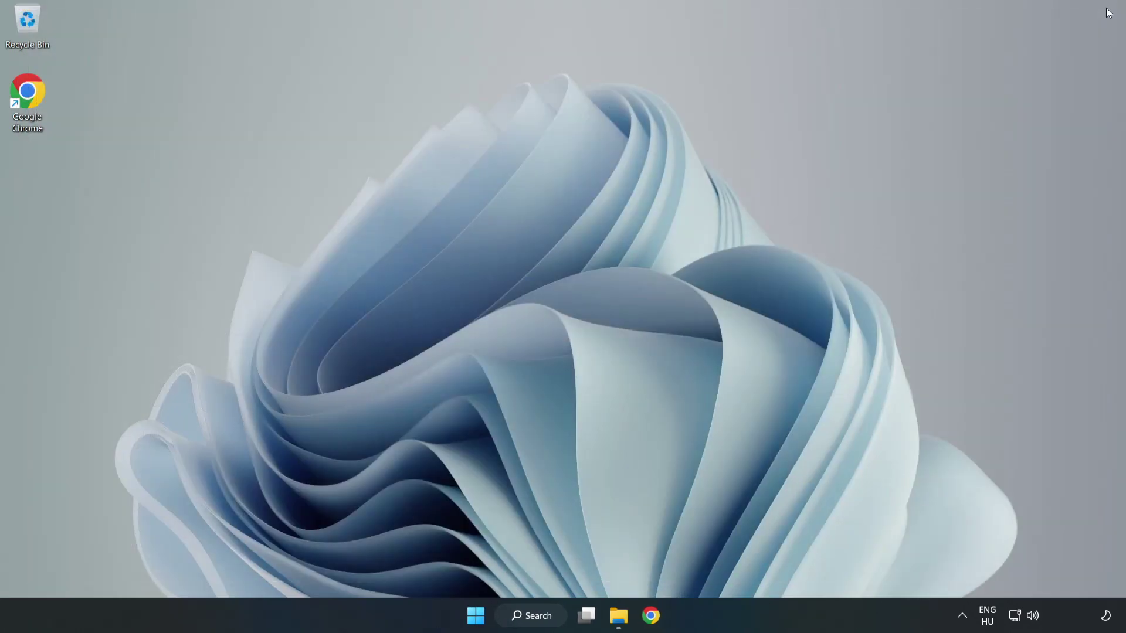
- Switch to Google Chrome and download the English DirectX End-User Runtime Web Installer from the Microsoft Download Center page
{"action": "left_click", "coordinate": [653, 623]}
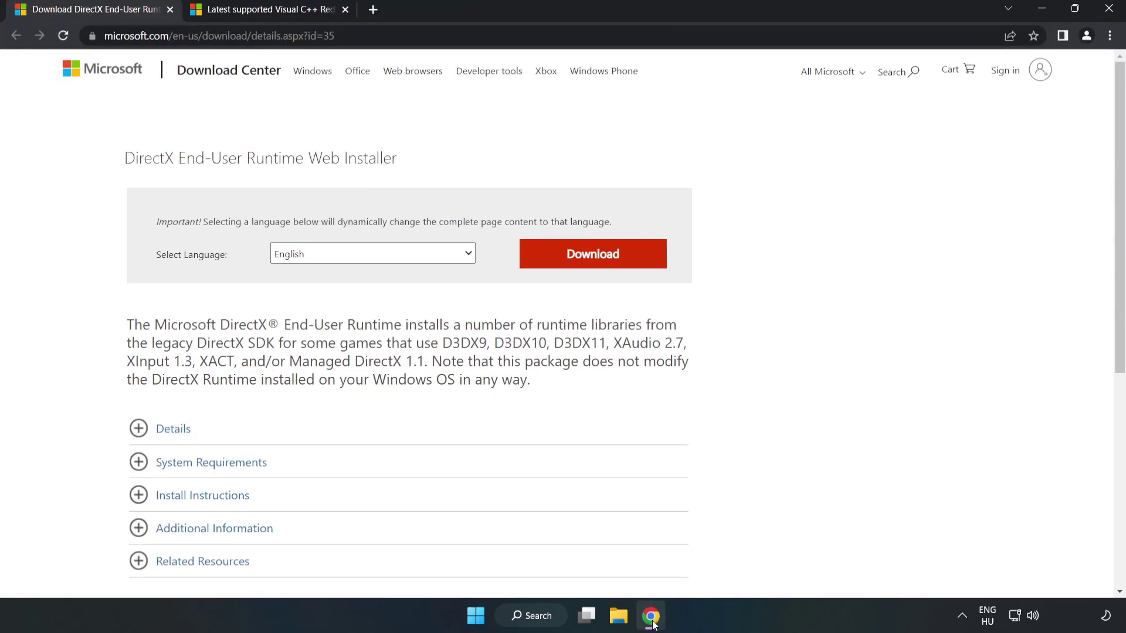
{"action": "left_click", "coordinate": [423, 34]}
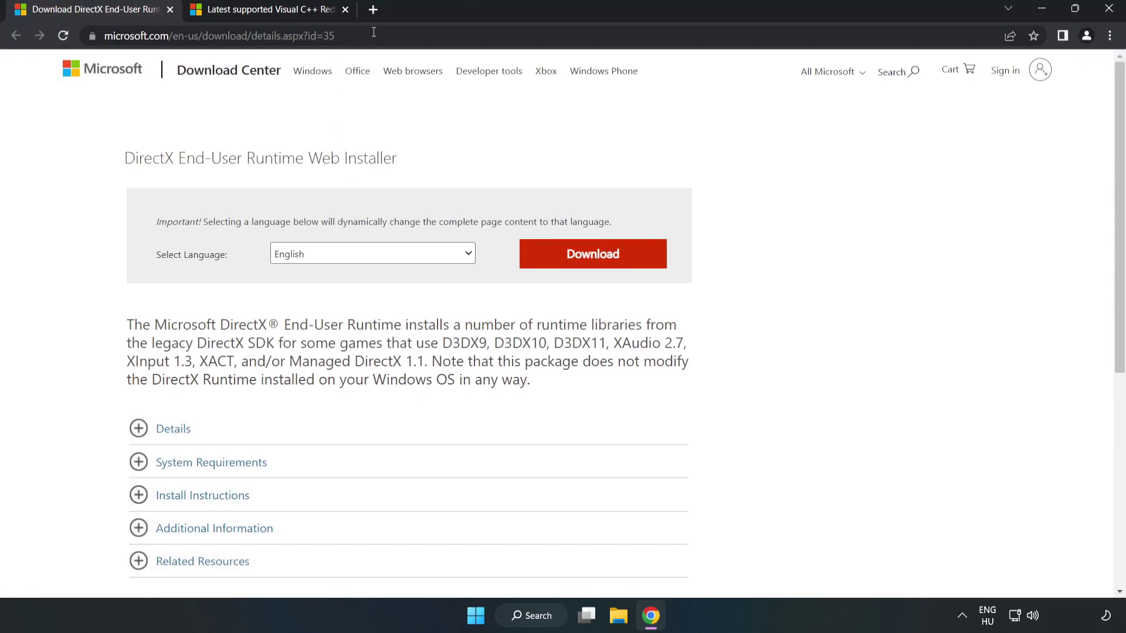
{"action": "left_click", "coordinate": [423, 34]}
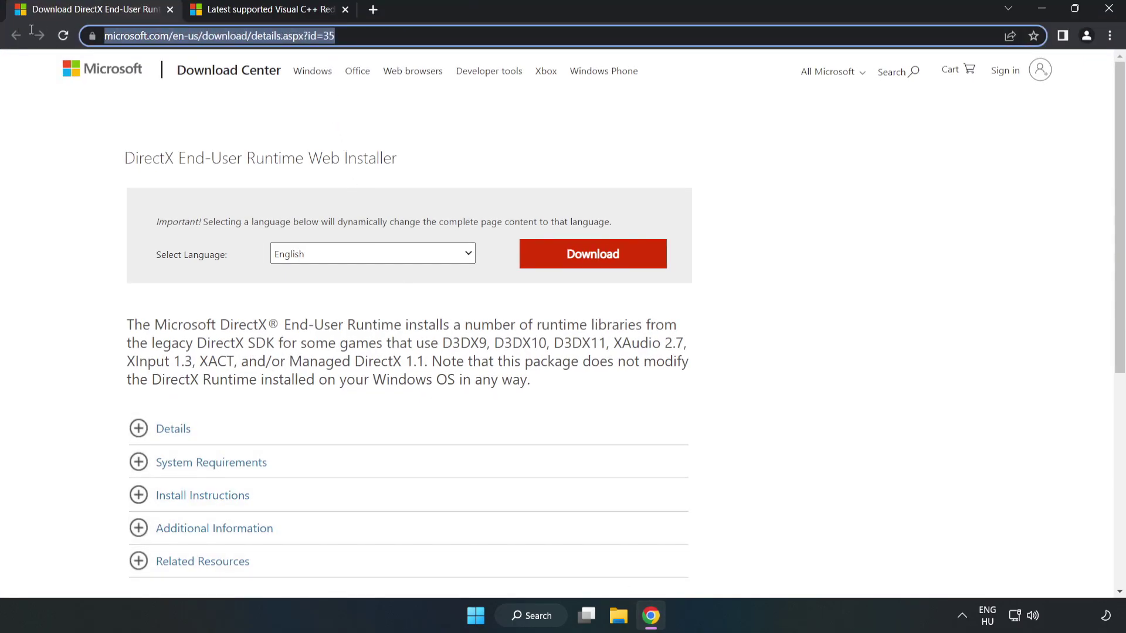
{"action": "left_click", "coordinate": [455, 134]}
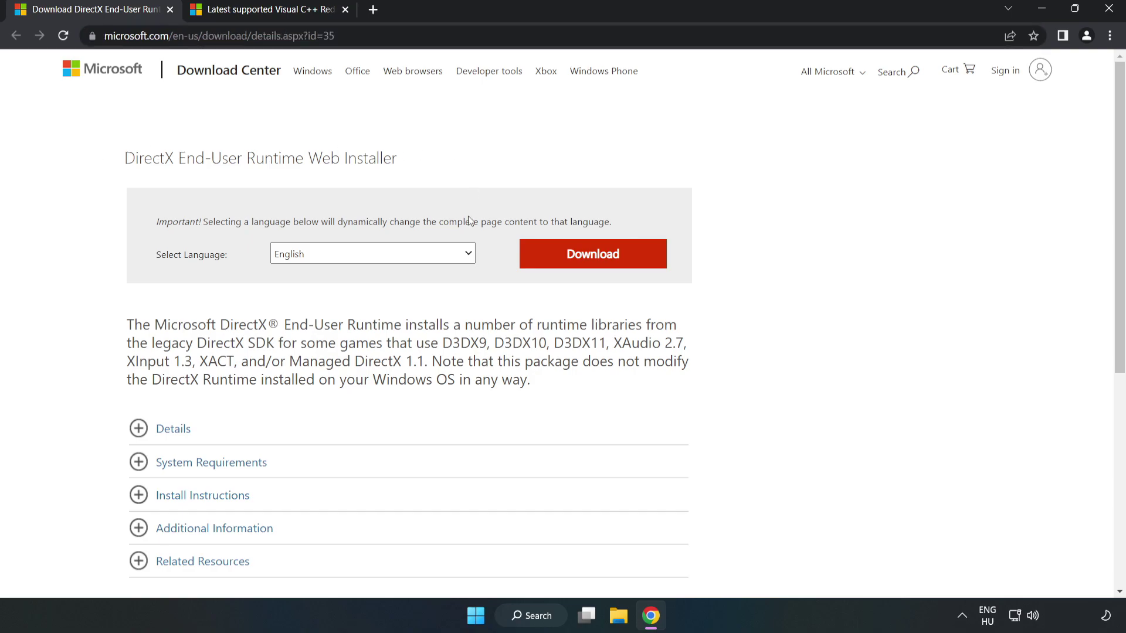
{"action": "left_click", "coordinate": [601, 267]}
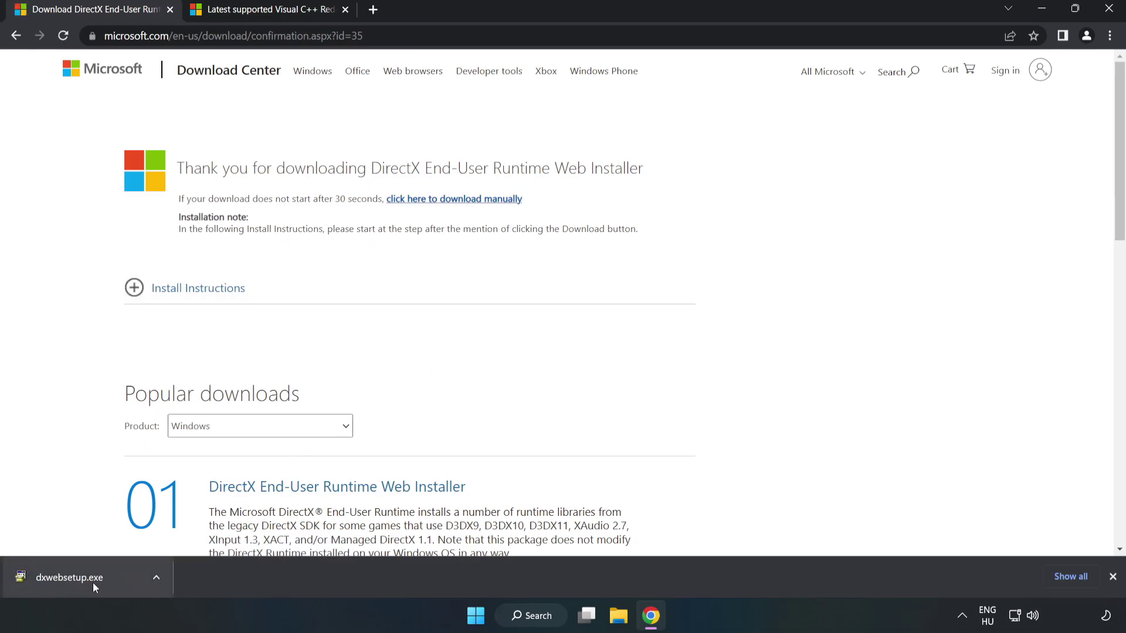
- Run dxwebsetup.exe and complete the DirectX setup, accepting the license agreement and leaving out the Bing Bar
{"action": "left_click", "coordinate": [114, 581]}
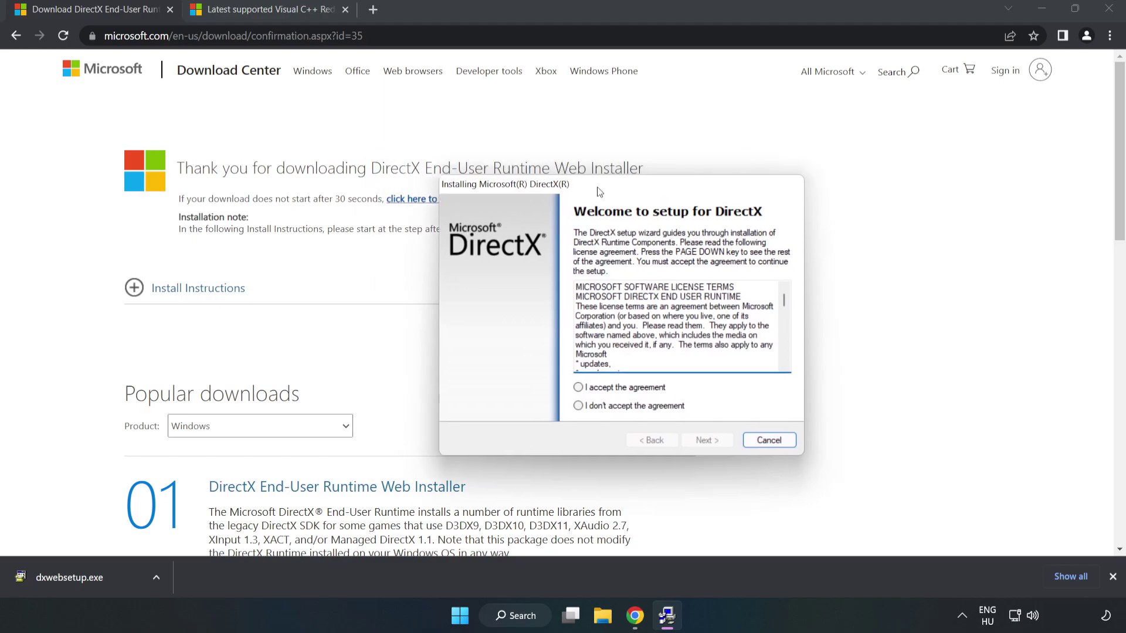
{"action": "left_click_drag", "start_coordinate": [725, 274], "coordinate": [725, 328]}
{"action": "left_click", "coordinate": [519, 361]}
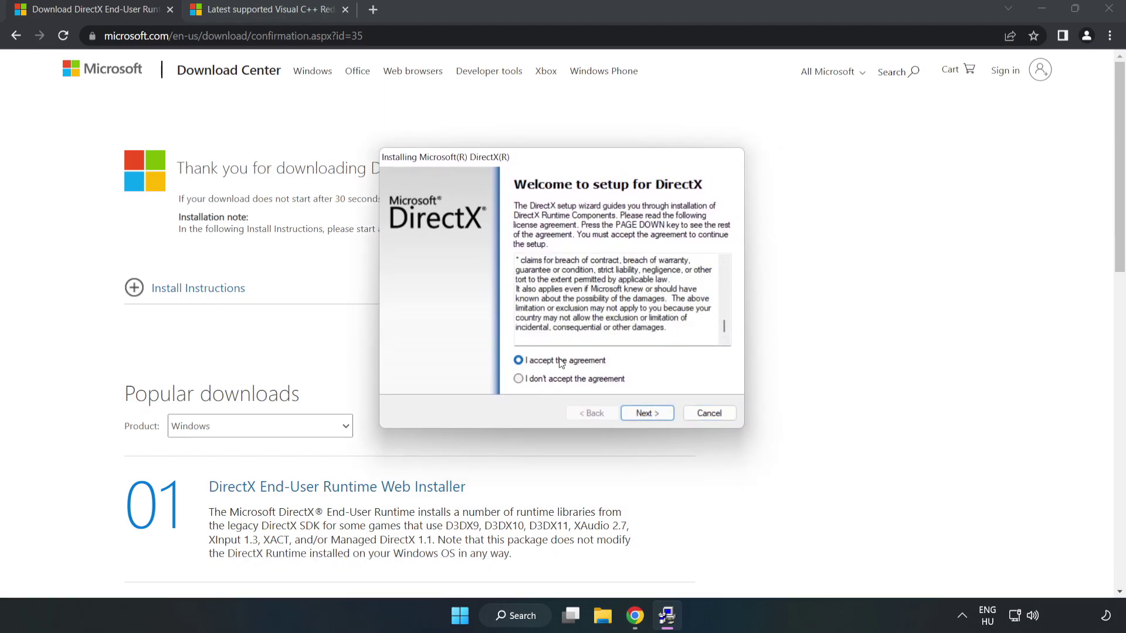
{"action": "left_click", "coordinate": [652, 414]}
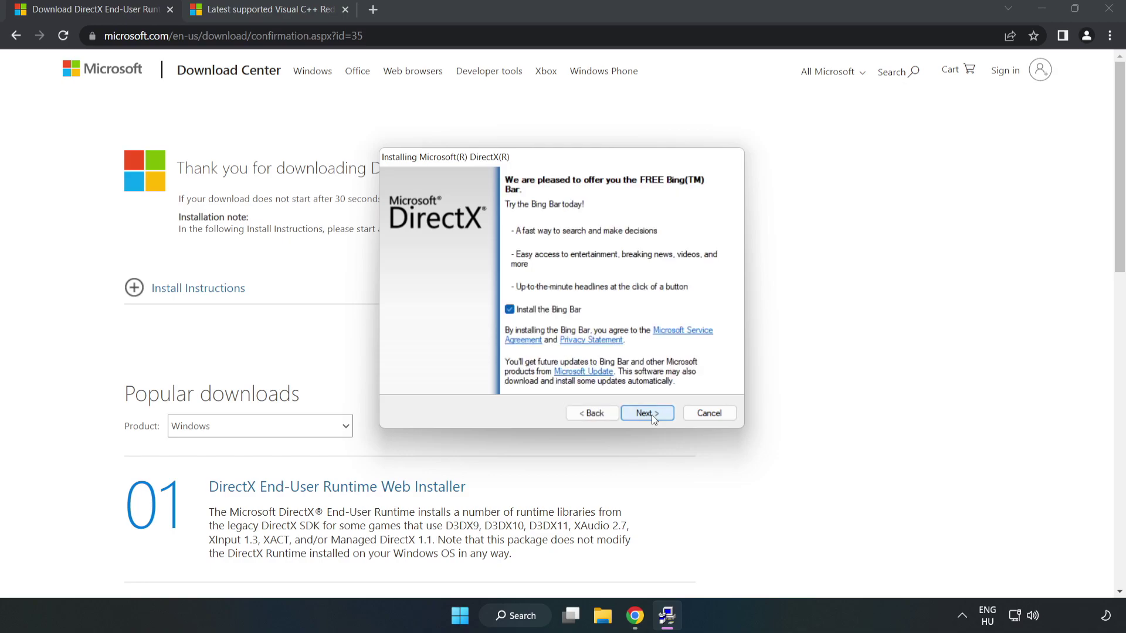
{"action": "left_click", "coordinate": [510, 311]}
{"action": "left_click", "coordinate": [648, 414]}
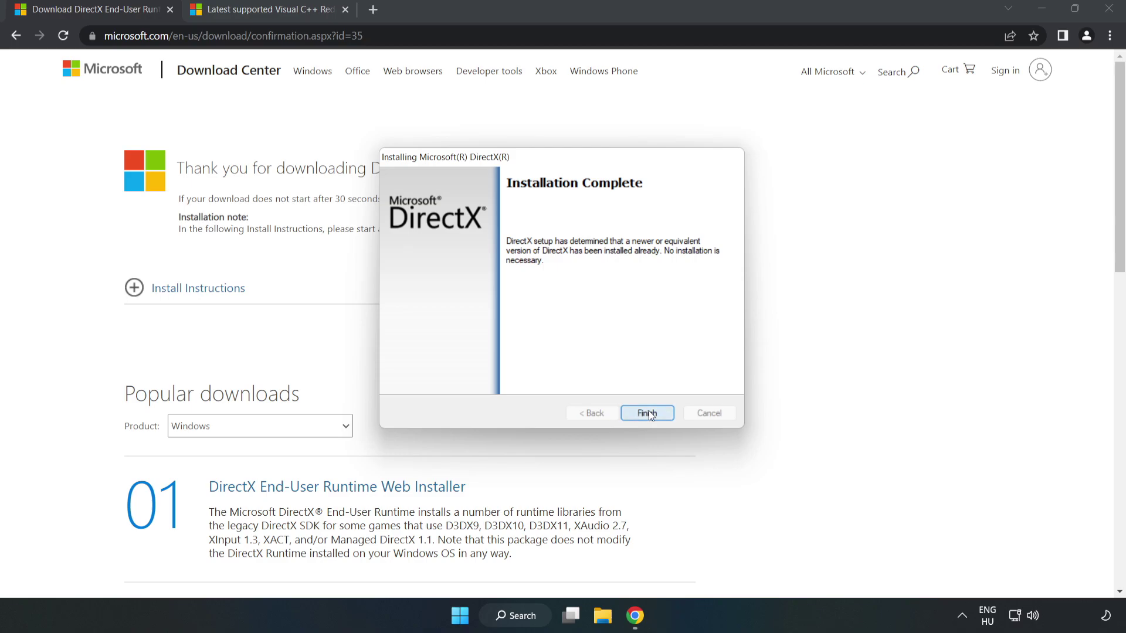
{"action": "left_click", "coordinate": [648, 414]}
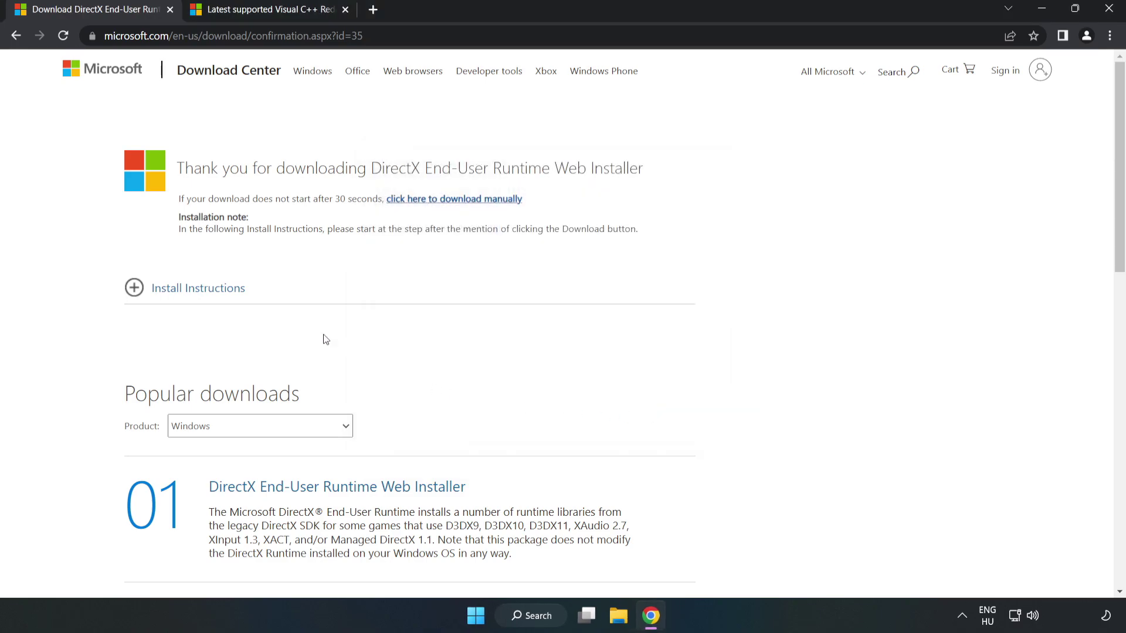
- Close the DirectX page and download the ARM64, X86 and X64 Visual C++ 2015–2022 redistributables, allowing multiple file downloads
{"action": "left_click", "coordinate": [170, 10]}
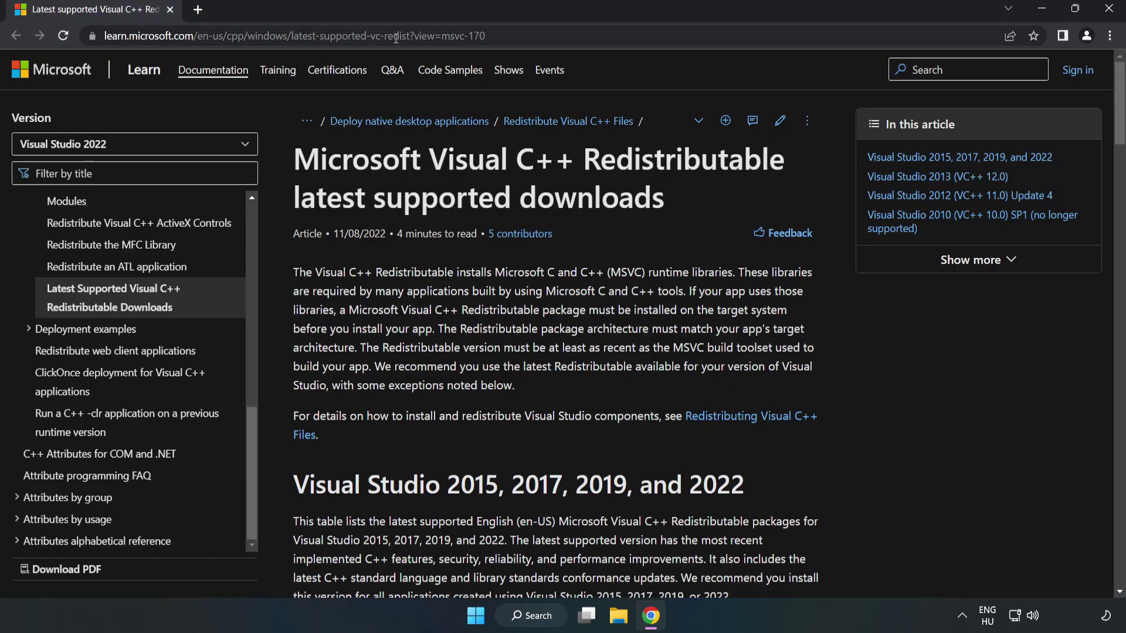
{"action": "left_click", "coordinate": [525, 35]}
{"action": "left_click", "coordinate": [726, 178]}
{"action": "left_click_drag", "start_coordinate": [1120, 125], "coordinate": [1120, 181]}
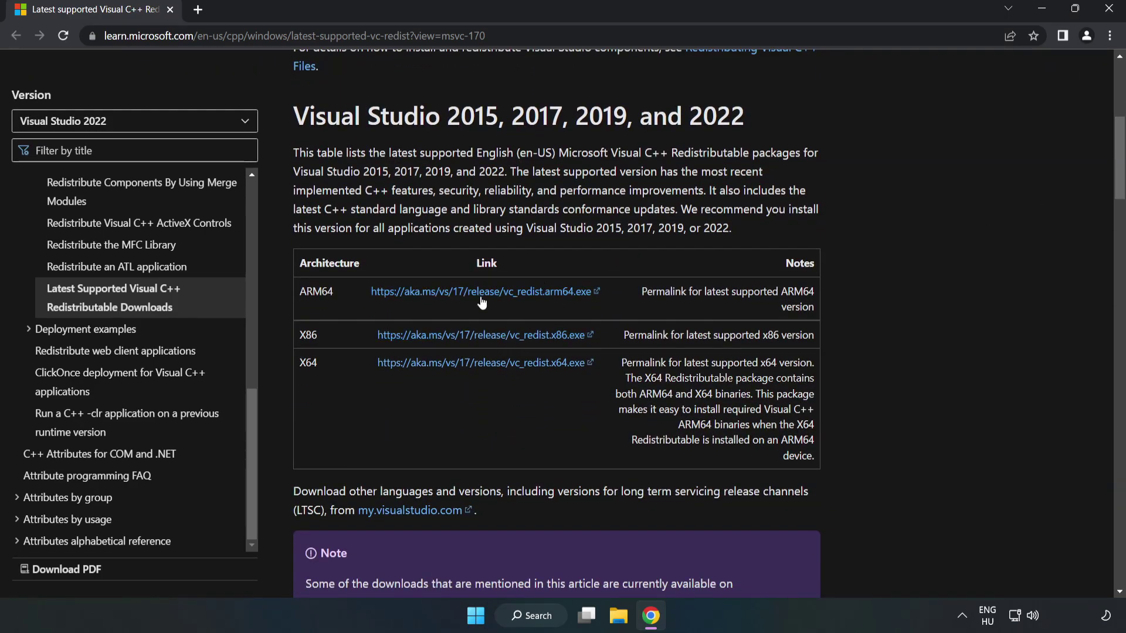
{"action": "left_click", "coordinate": [434, 291]}
{"action": "left_click", "coordinate": [495, 339]}
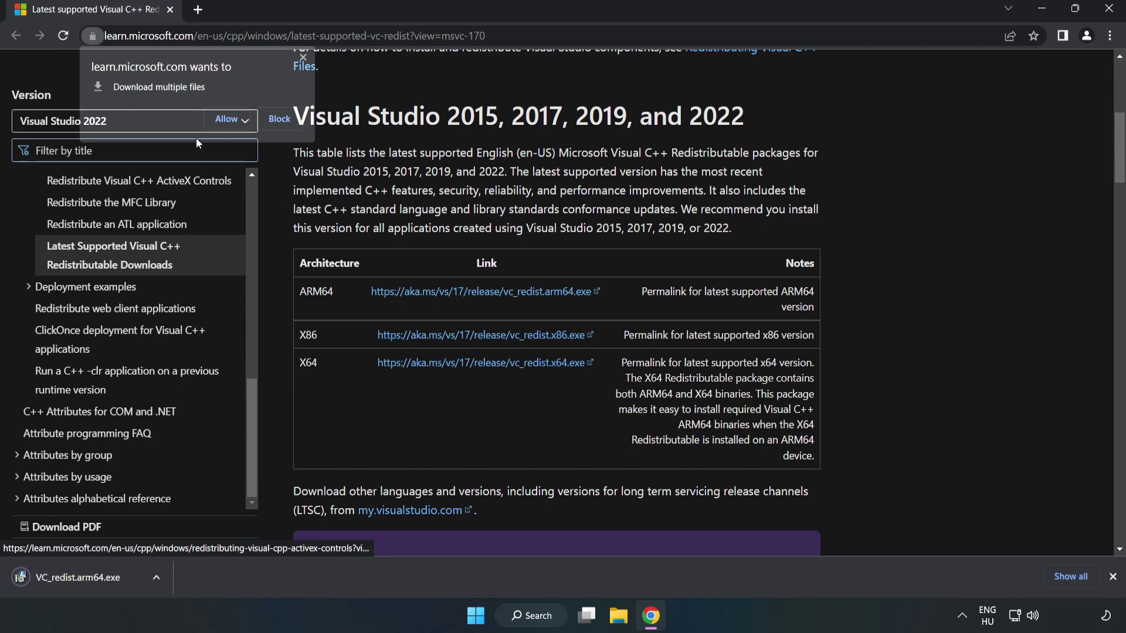
{"action": "left_click", "coordinate": [228, 119]}
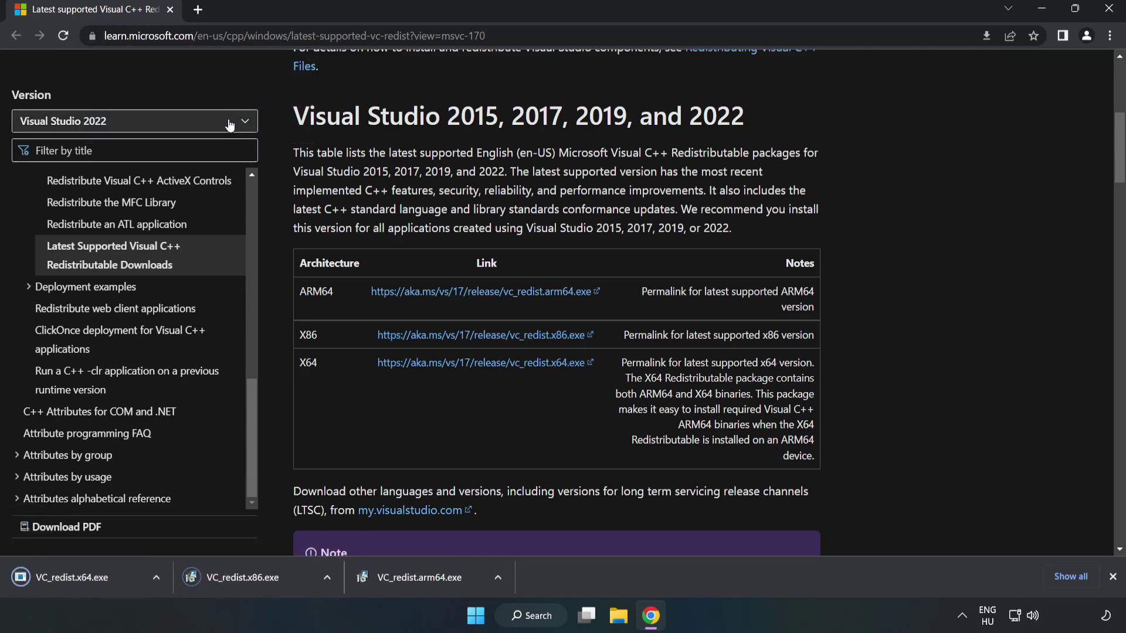
- Run VC_redist.arm64.exe, agree to the license terms and start the installation
{"action": "left_click", "coordinate": [431, 582]}
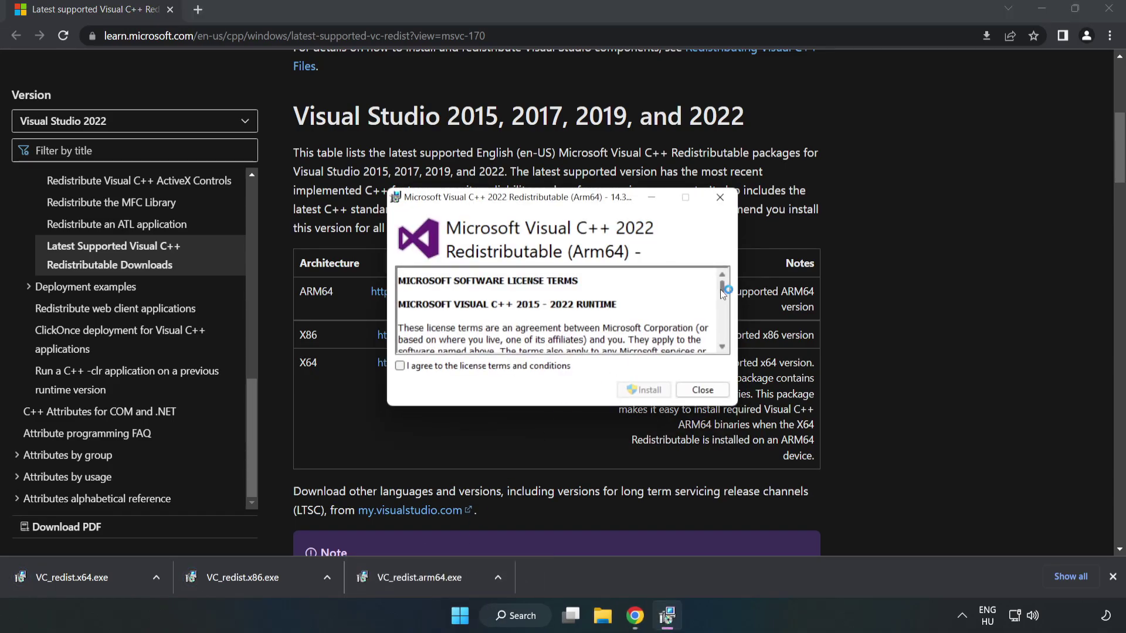
{"action": "left_click_drag", "start_coordinate": [722, 288], "coordinate": [721, 338]}
{"action": "left_click", "coordinate": [466, 368]}
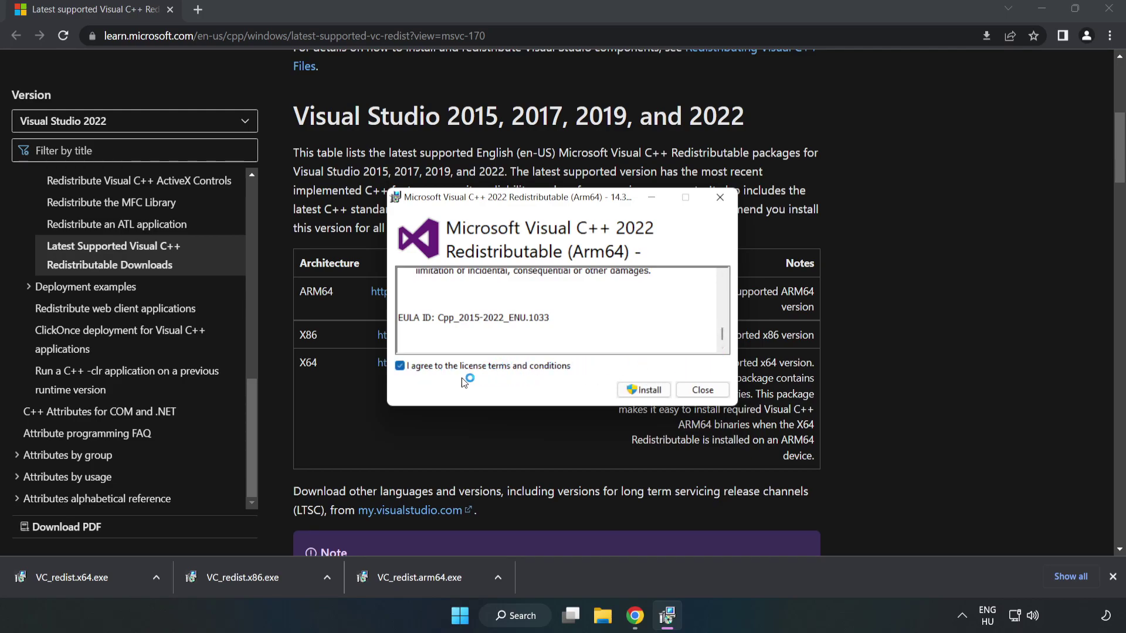
{"action": "left_click", "coordinate": [645, 390]}
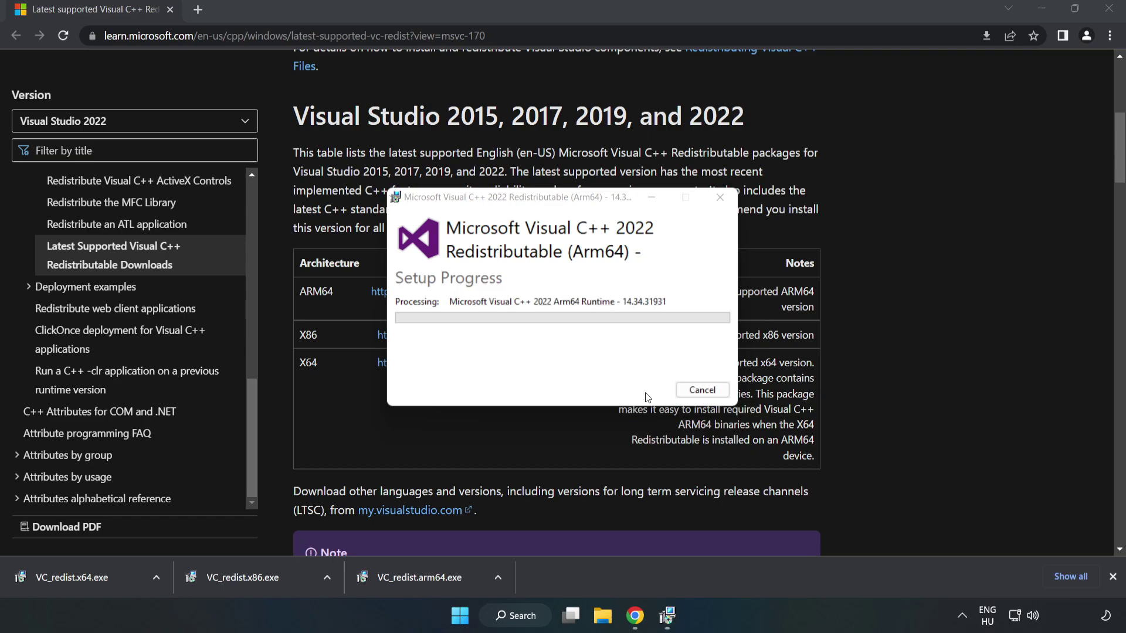